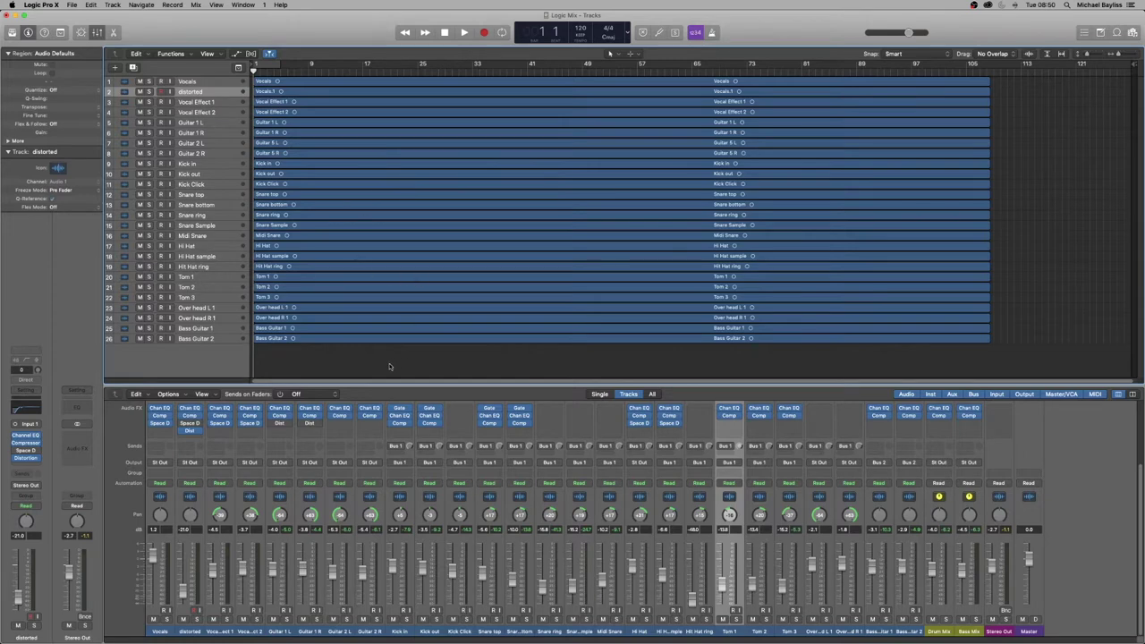
Select the Vocals track and start playing the mix.
left_click(191, 80)
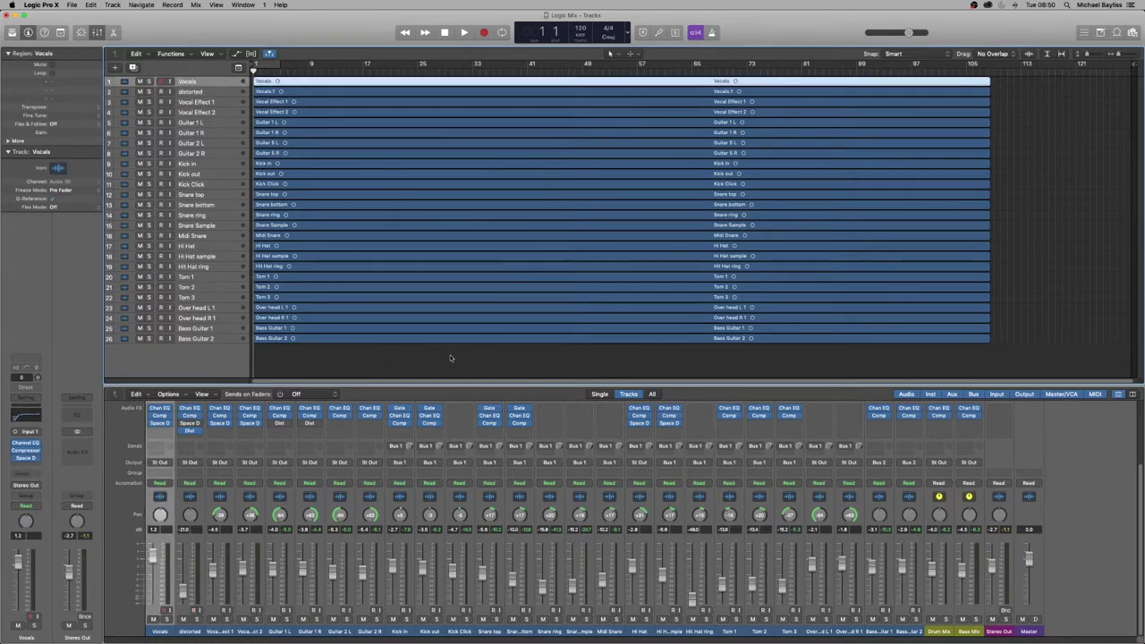
scroll(416, 503, "up", 3)
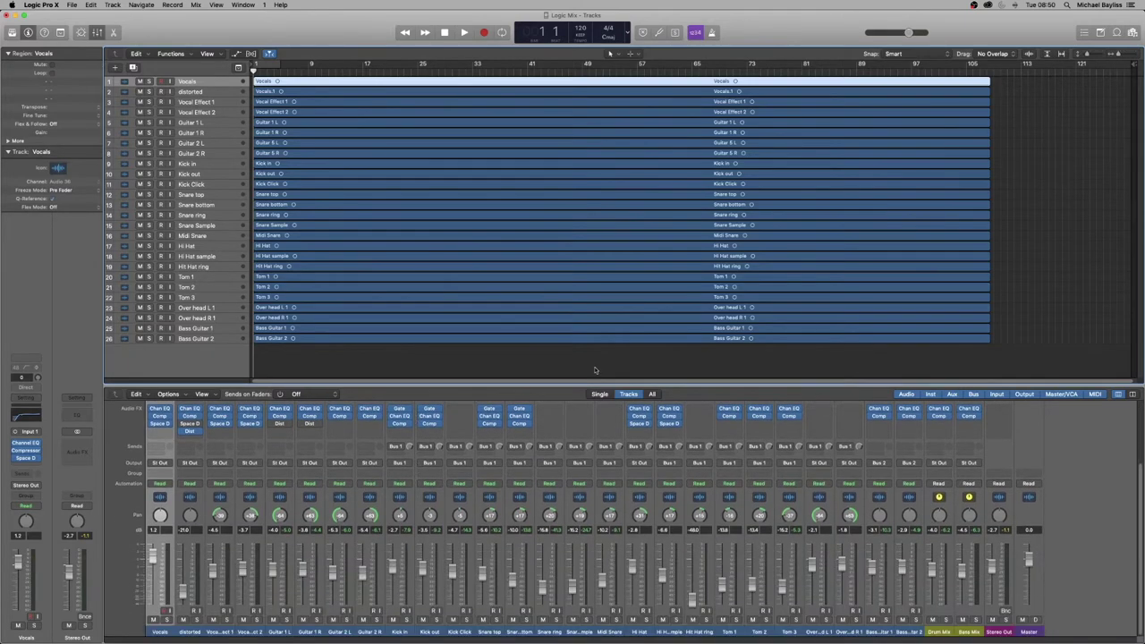
key("space")
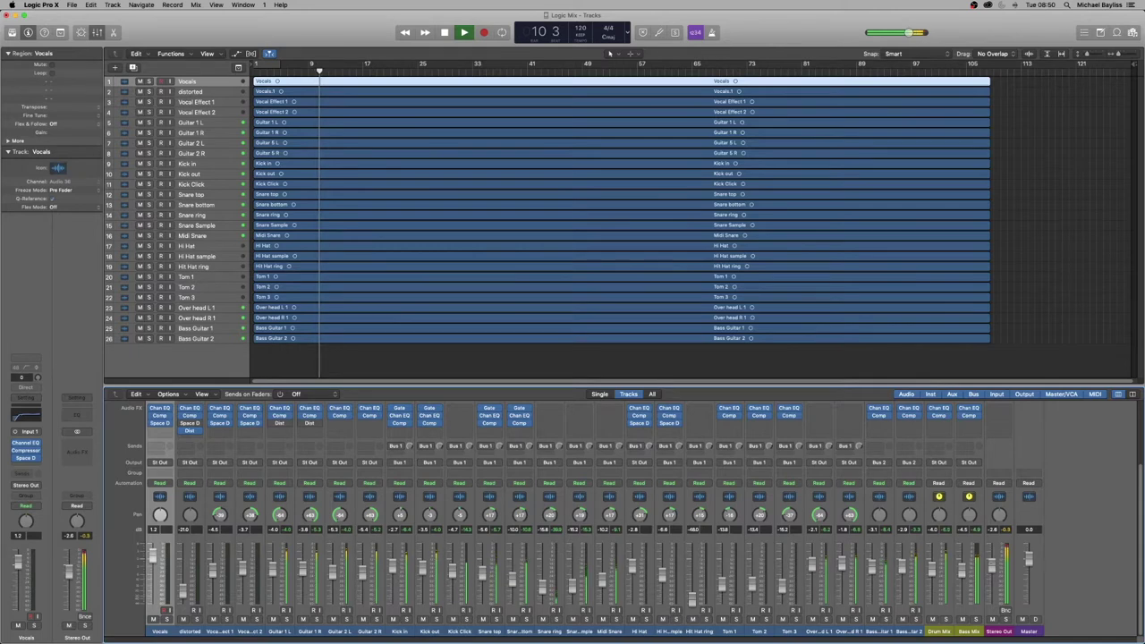
Set the Master fader to -2.3 dB, reset the Stereo Out peak, and open Kick out's Channel EQ.
mouse_move(1028, 557)
left_mouse_down()
mouse_move(1028, 566)
mouse_move(1028, 556)
left_mouse_up()
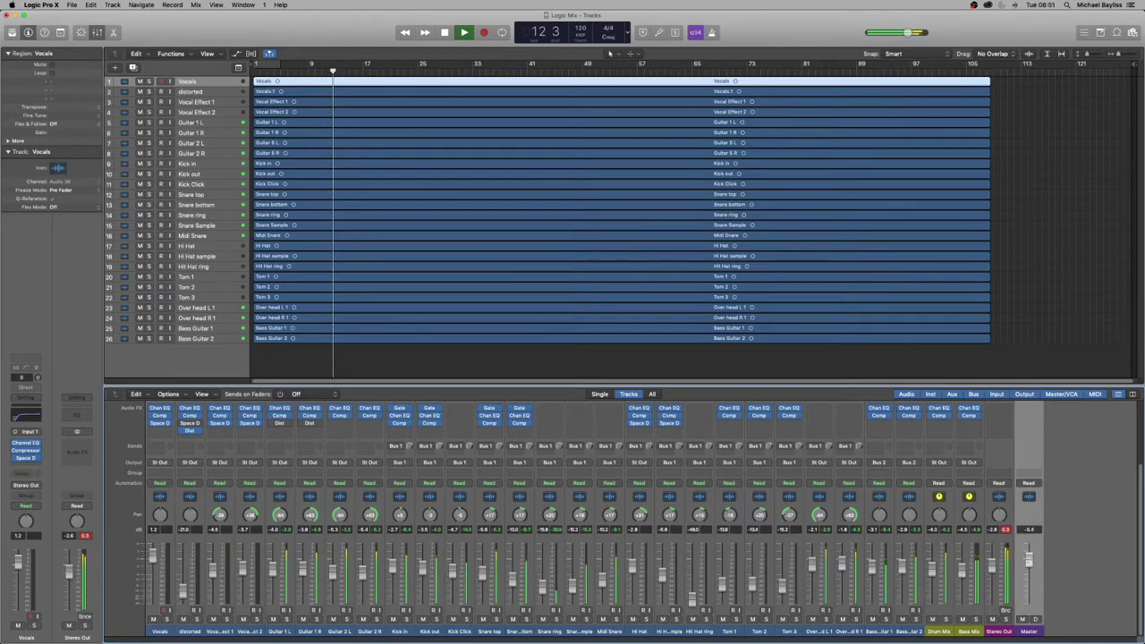
left_click(1005, 530)
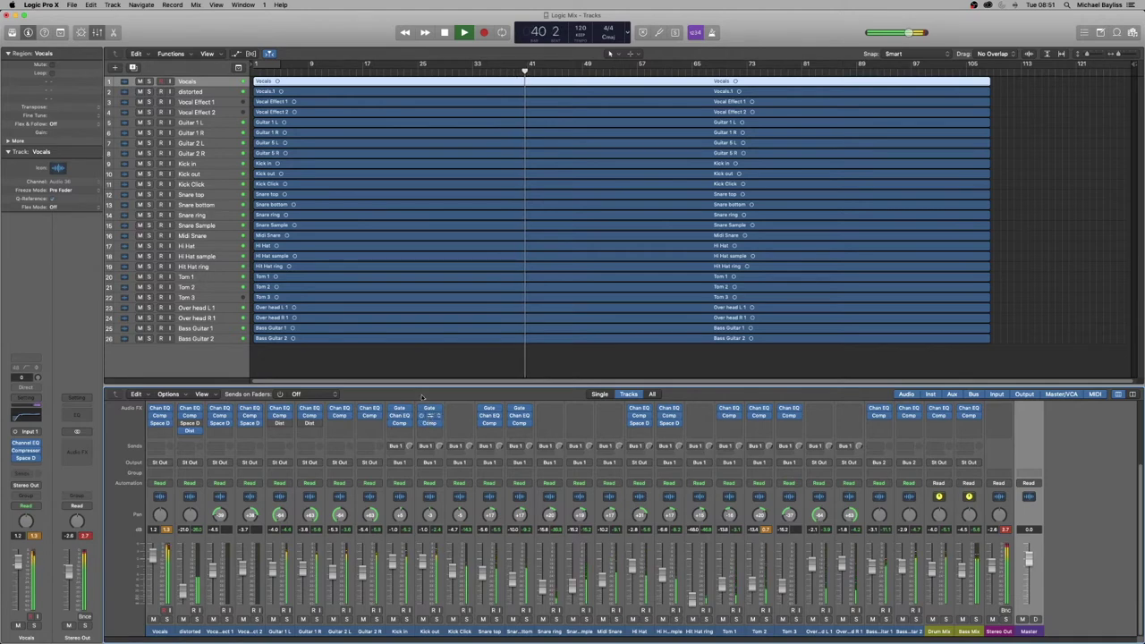
left_click(430, 415)
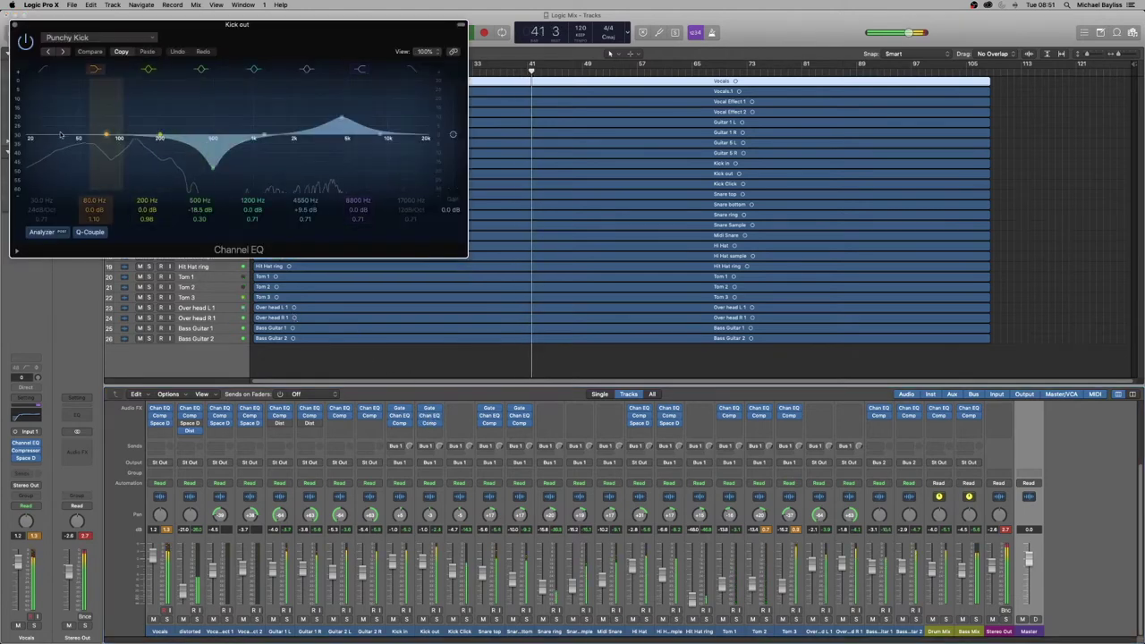
Boost the kick EQ's low band to +19.5 dB at 59 Hz, reset the Vocals fader, and close the EQ.
left_click_drag(102, 136, 82, 87)
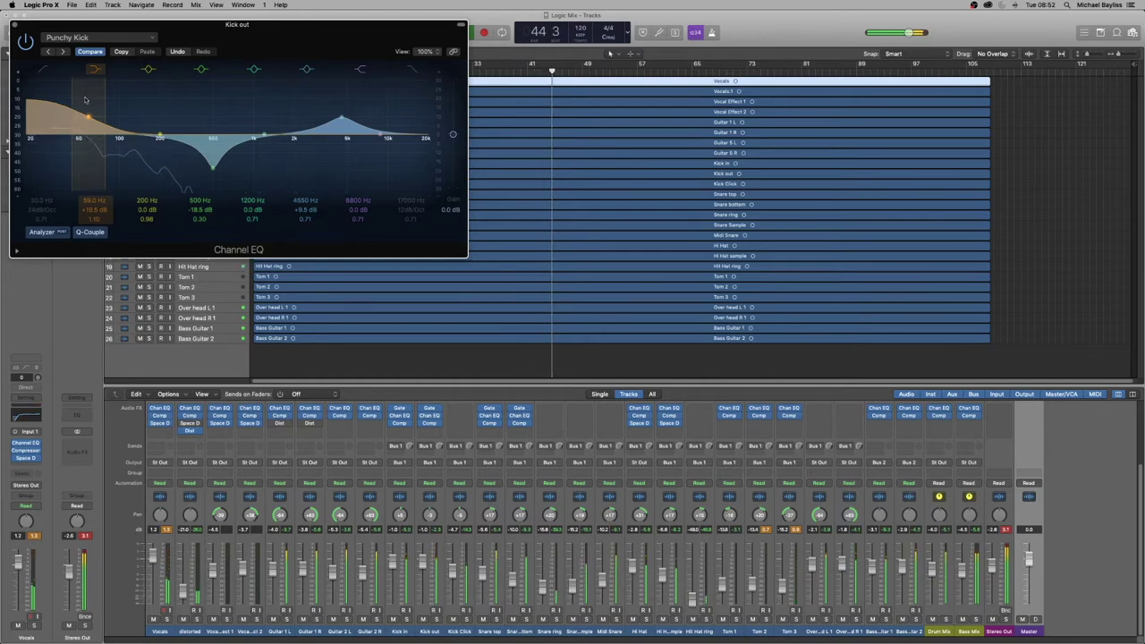
left_click(394, 556)
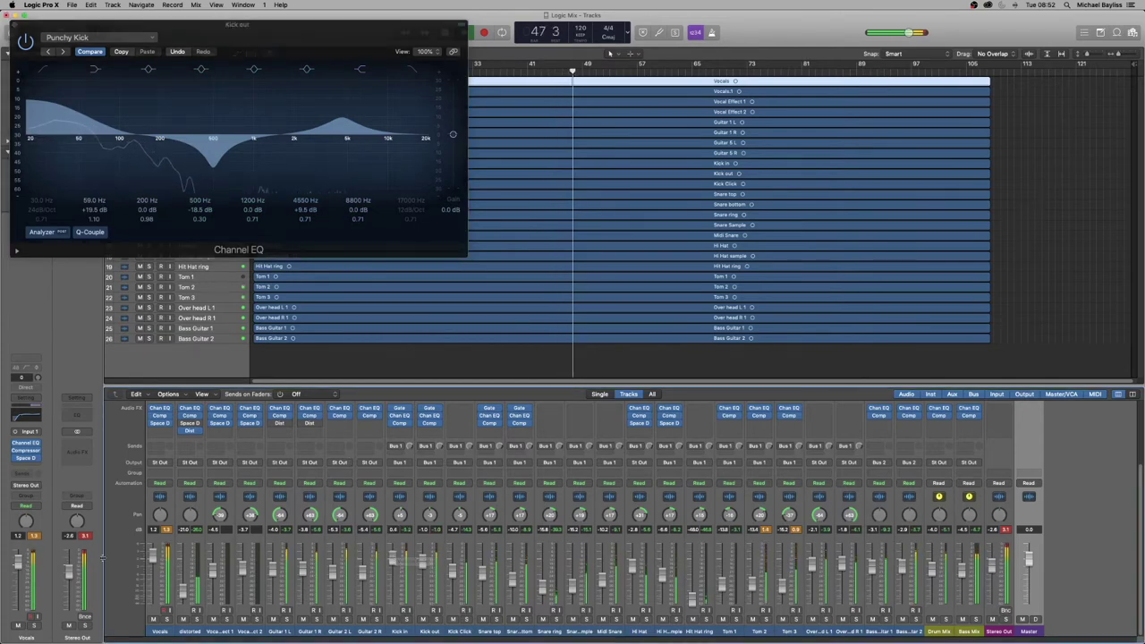
left_click(163, 540, "alt")
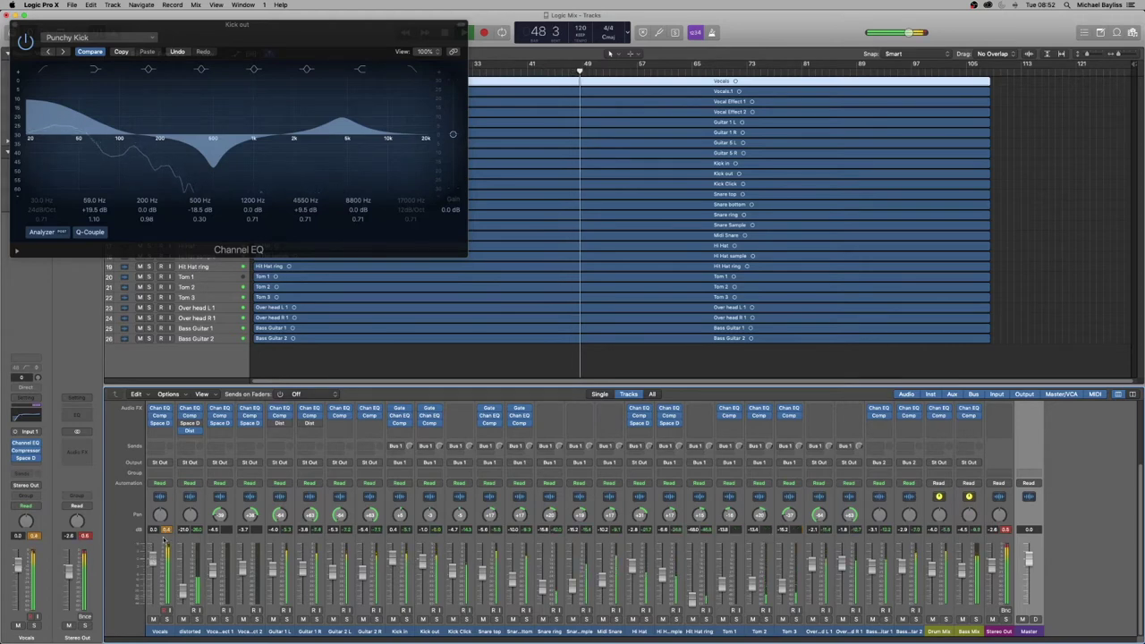
left_click(160, 501)
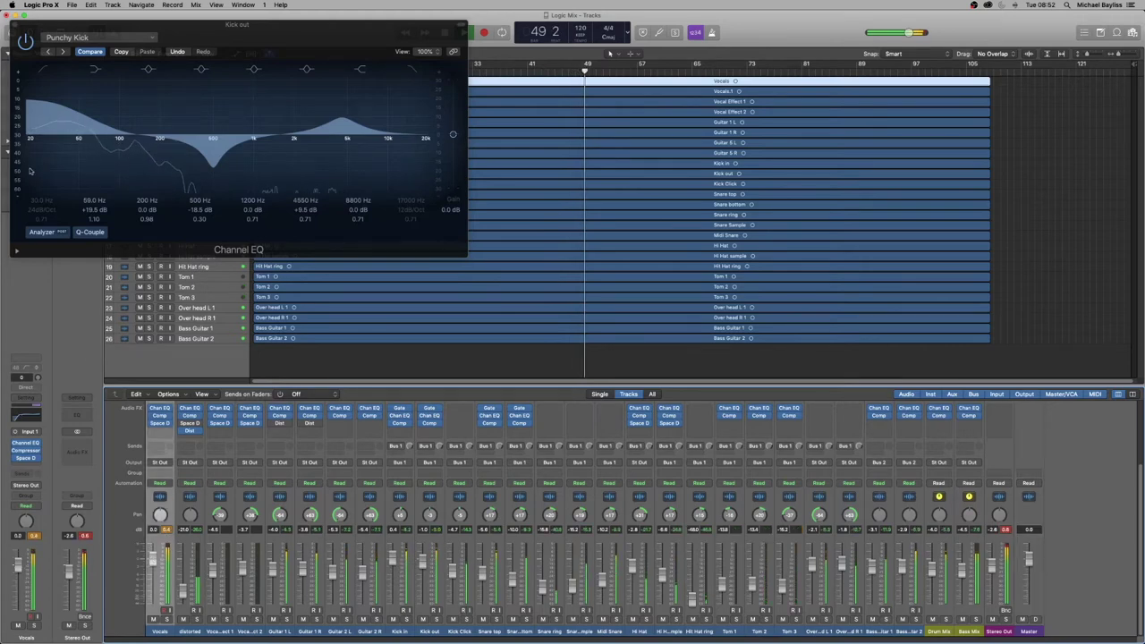
left_click(14, 25)
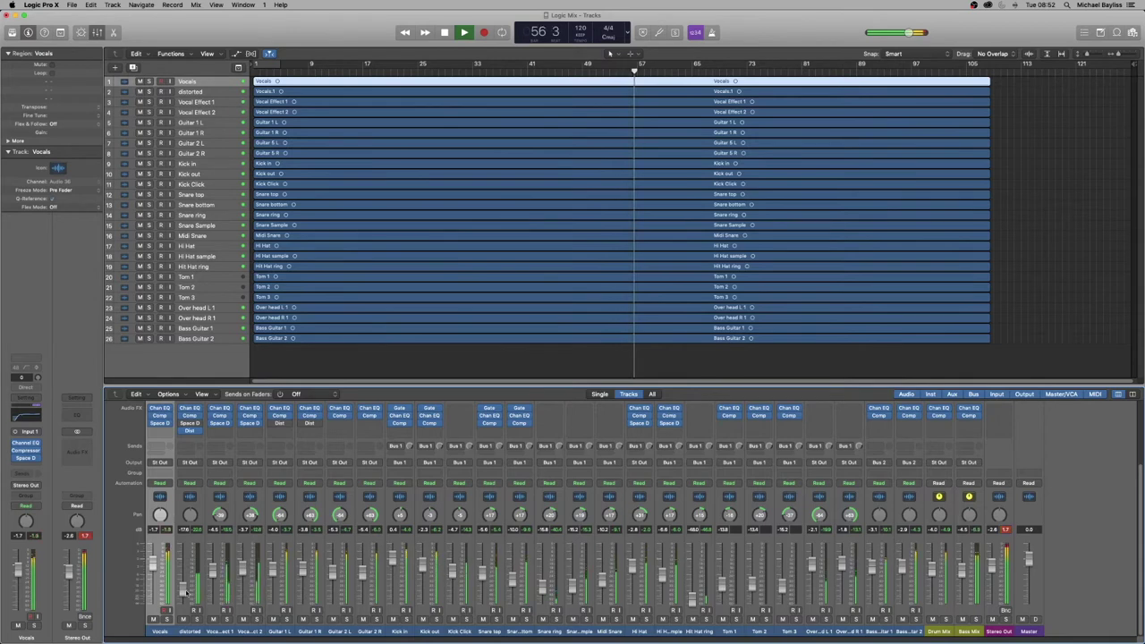
Raise the distorted fader from -17.6 dB to about -11 dB, reset the peak meters, and select Drum Mix.
left_click_drag(183, 590, 183, 588)
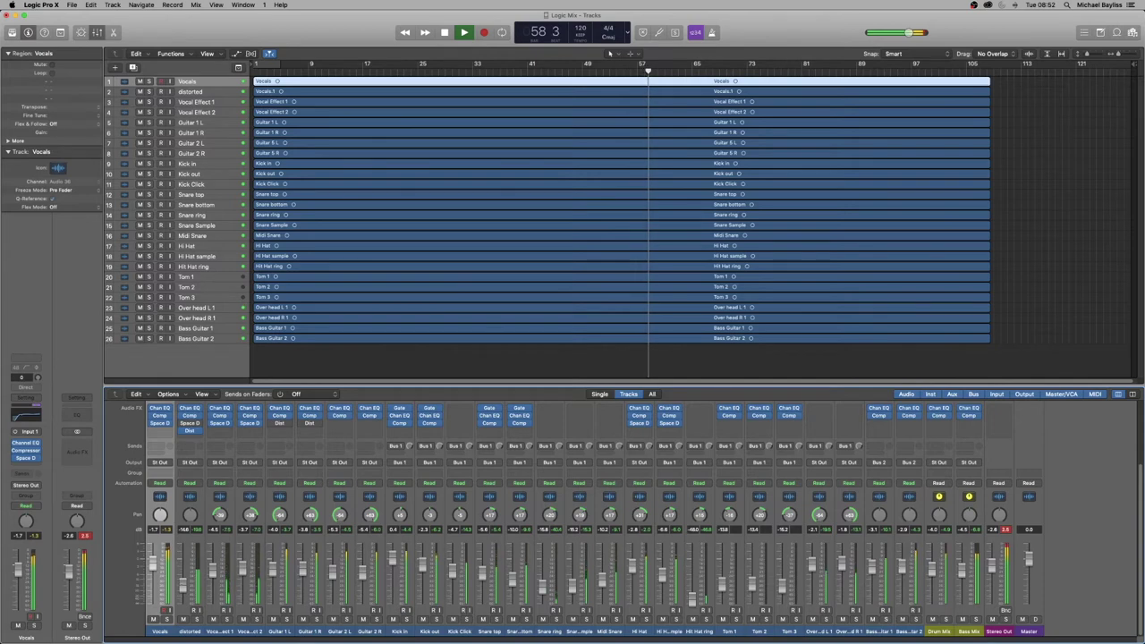
left_click_drag(183, 580, 184, 563)
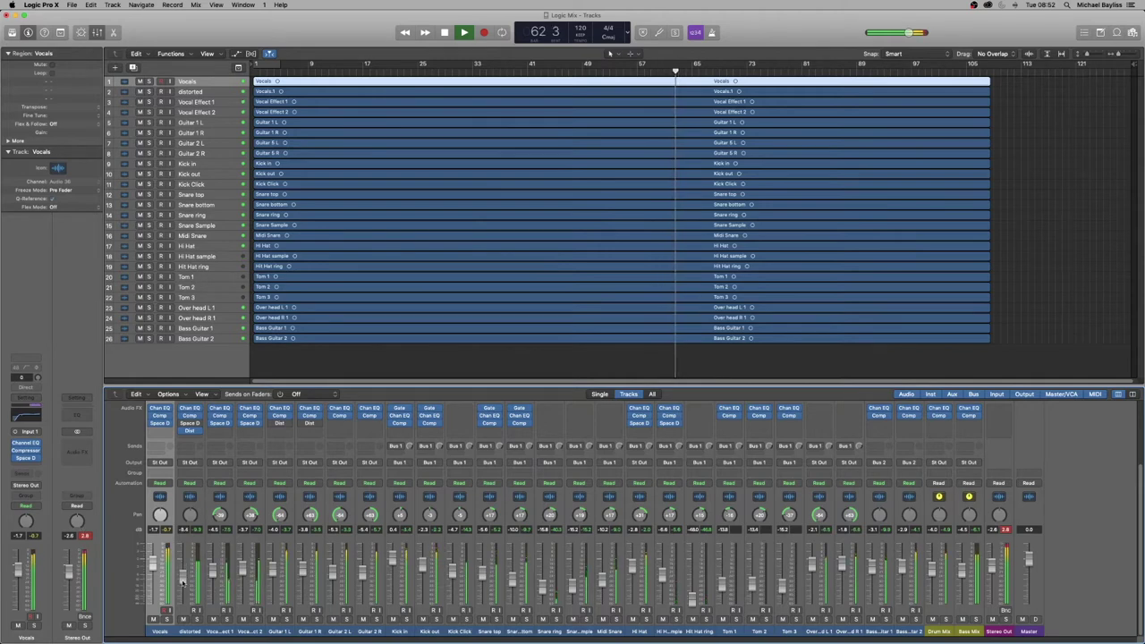
left_click(85, 536)
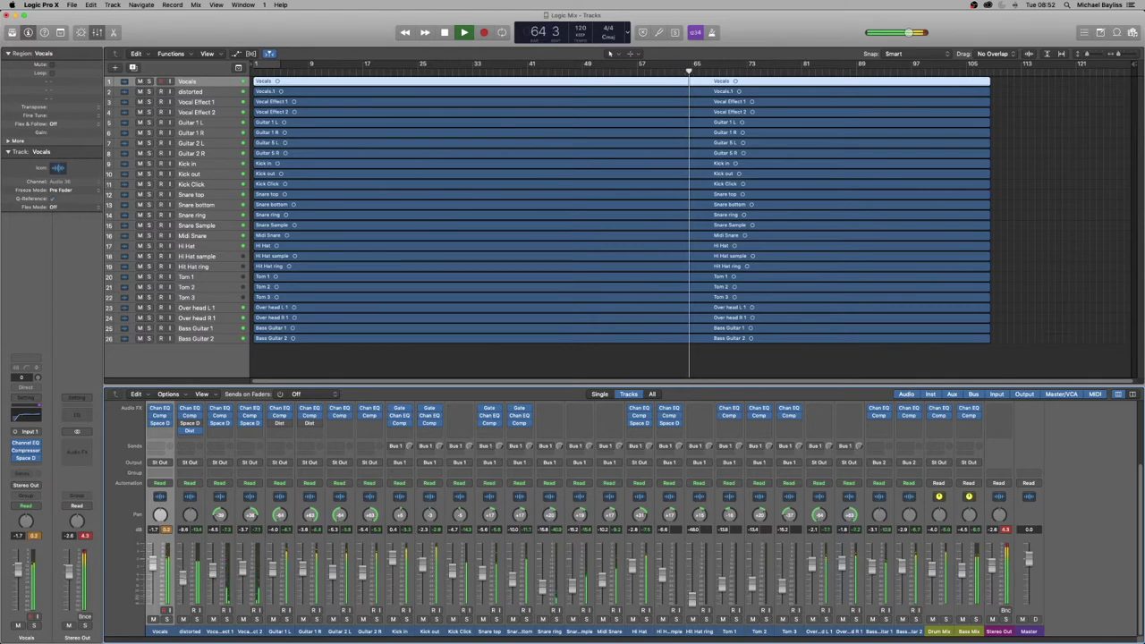
left_click(166, 530)
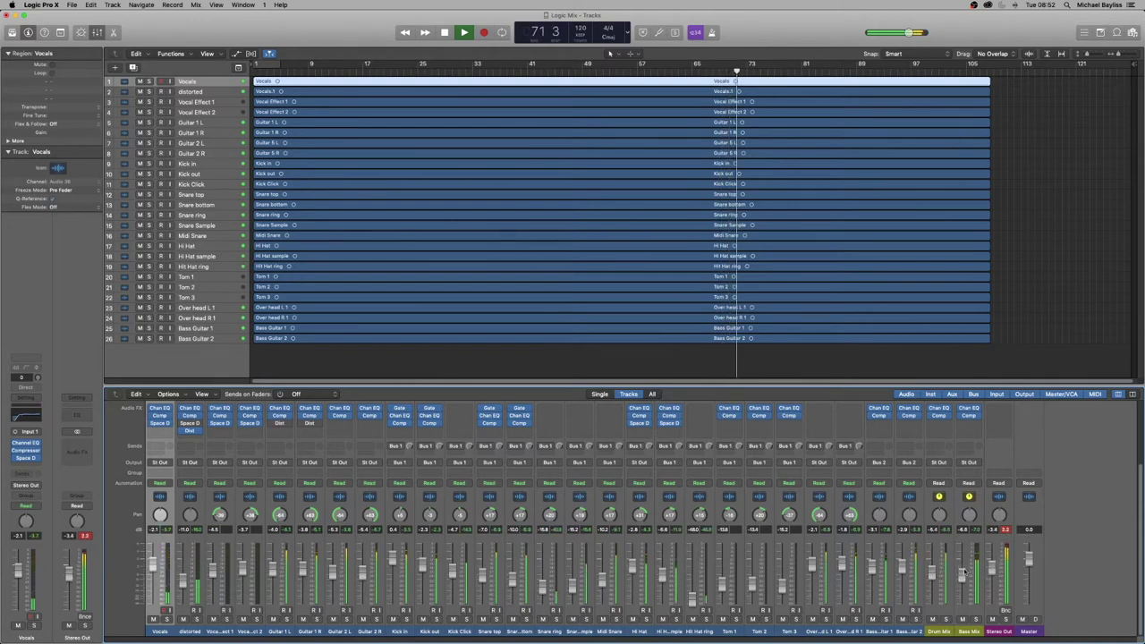
left_click(927, 574)
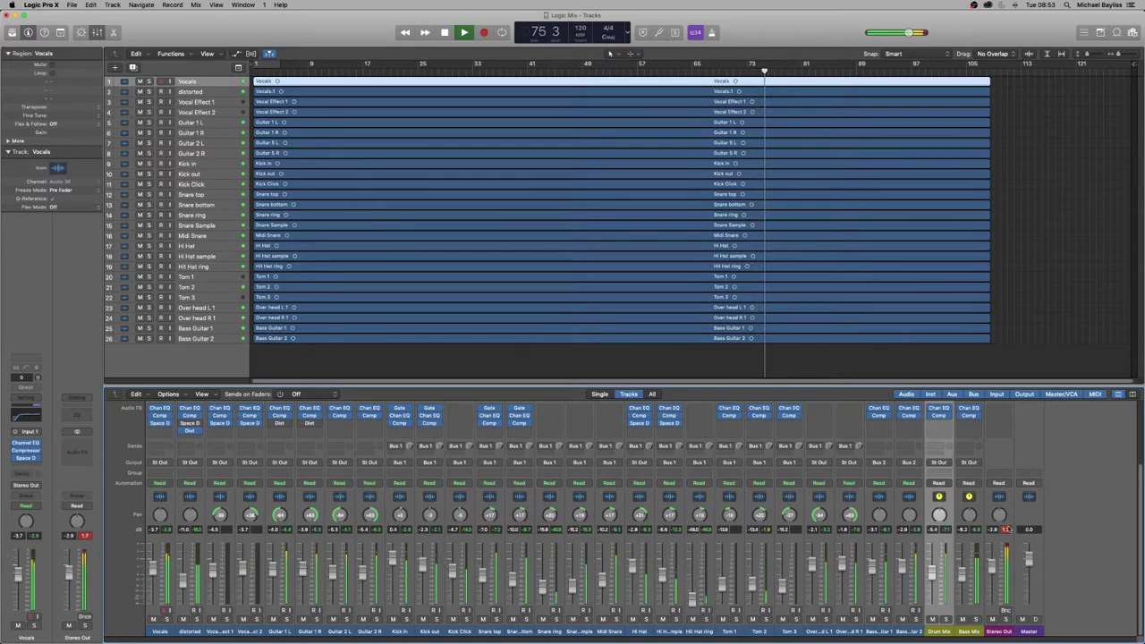
left_click(1006, 529)
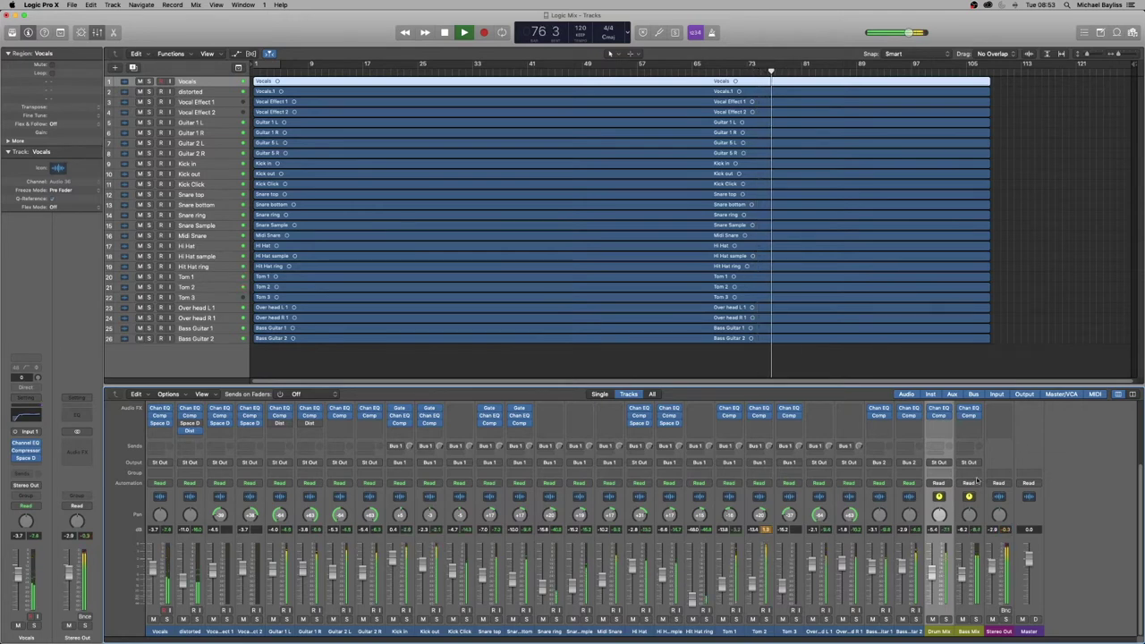
Bring the Drum Mix bus to about -3.5 dB, select Guitar 1 R, and play from bar 83.
left_click(980, 488)
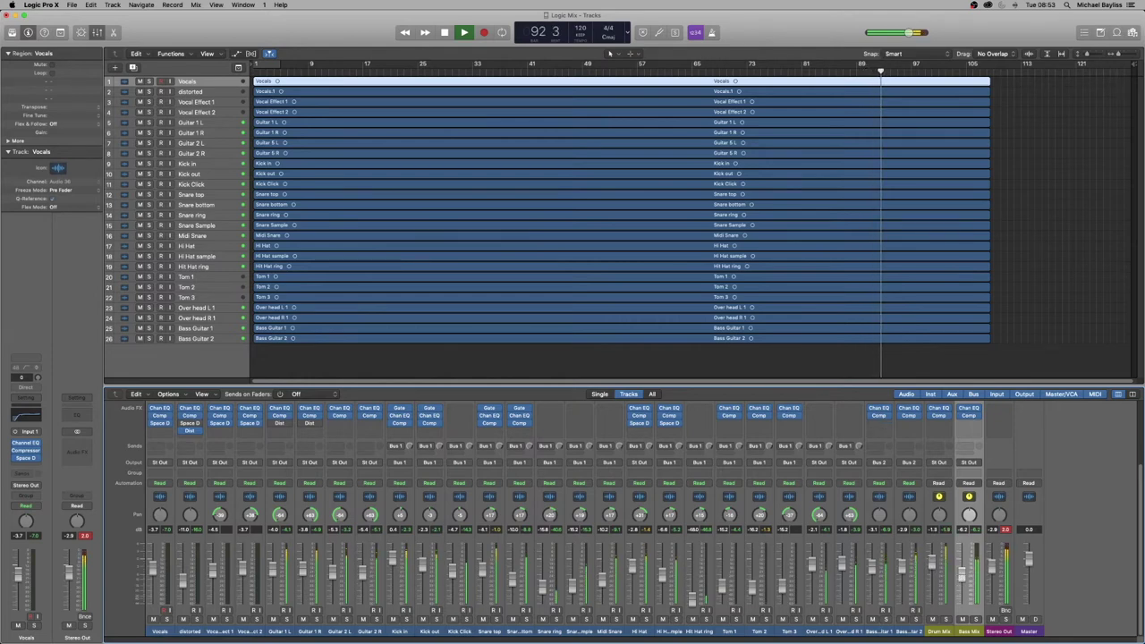
mouse_move(932, 410)
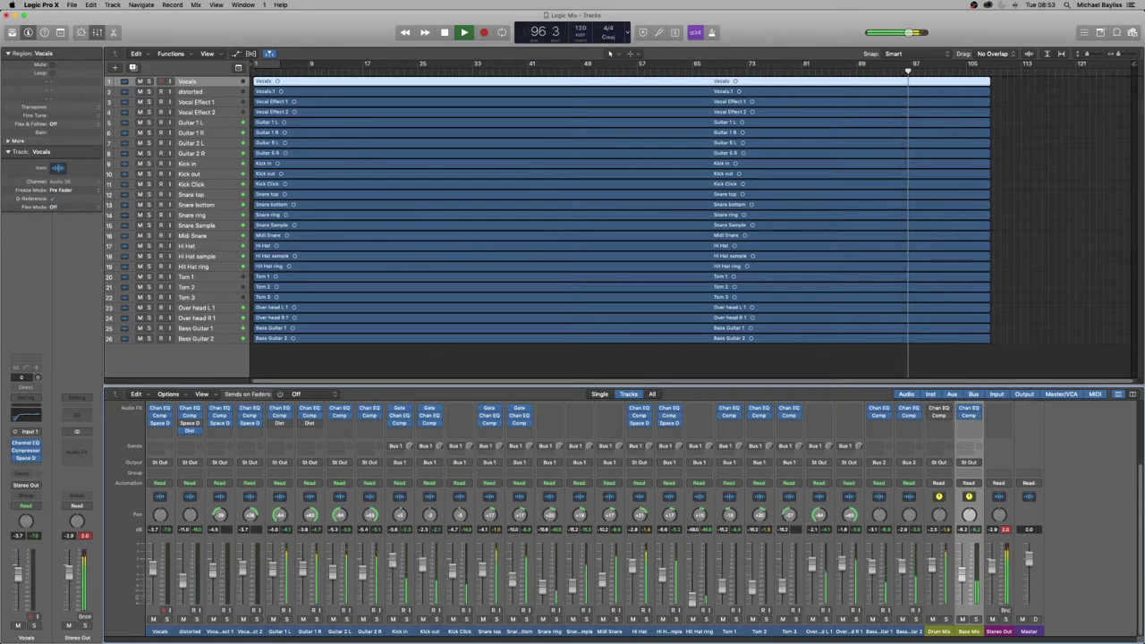
left_click(303, 578)
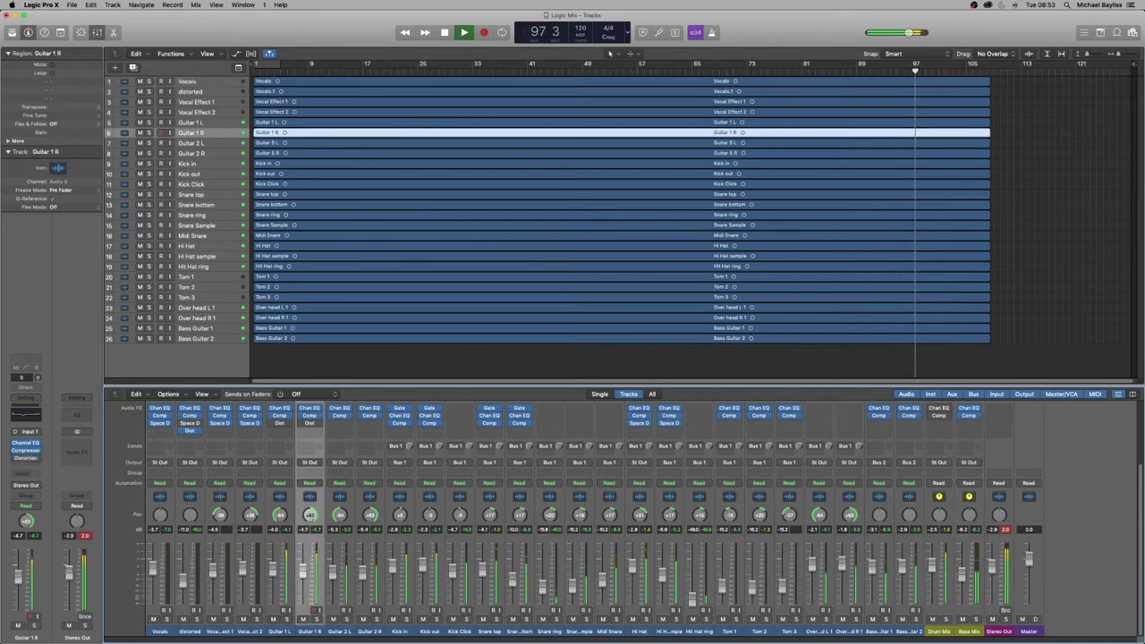
left_click(814, 71)
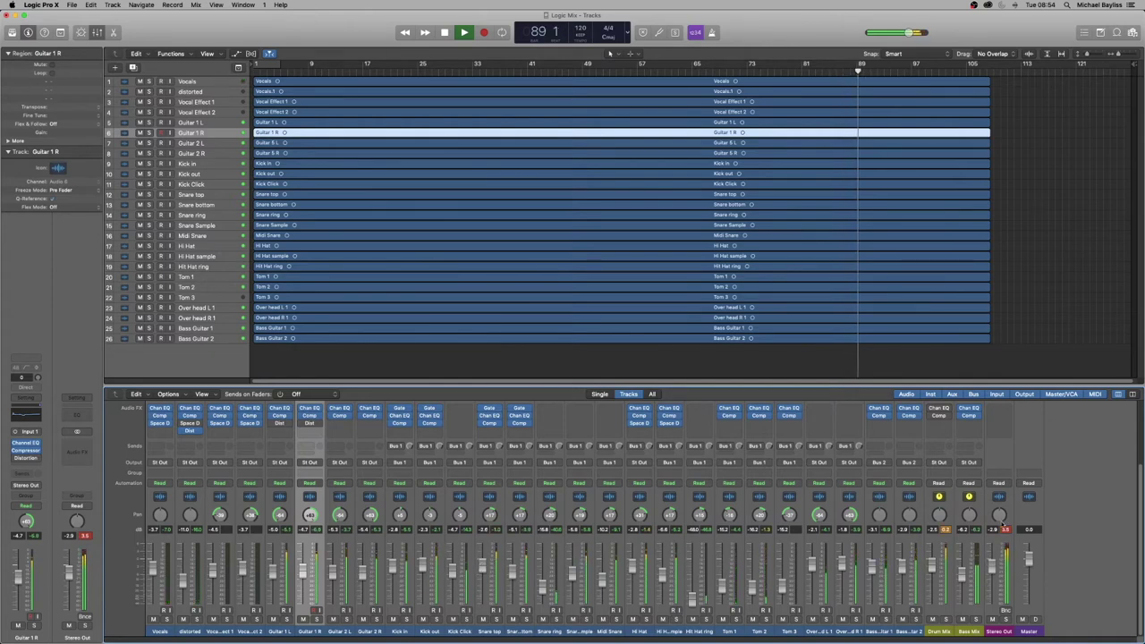
Make the tracks taller, zoom in on the snare hits, and play from bar 81 to bar 87.
key("x")
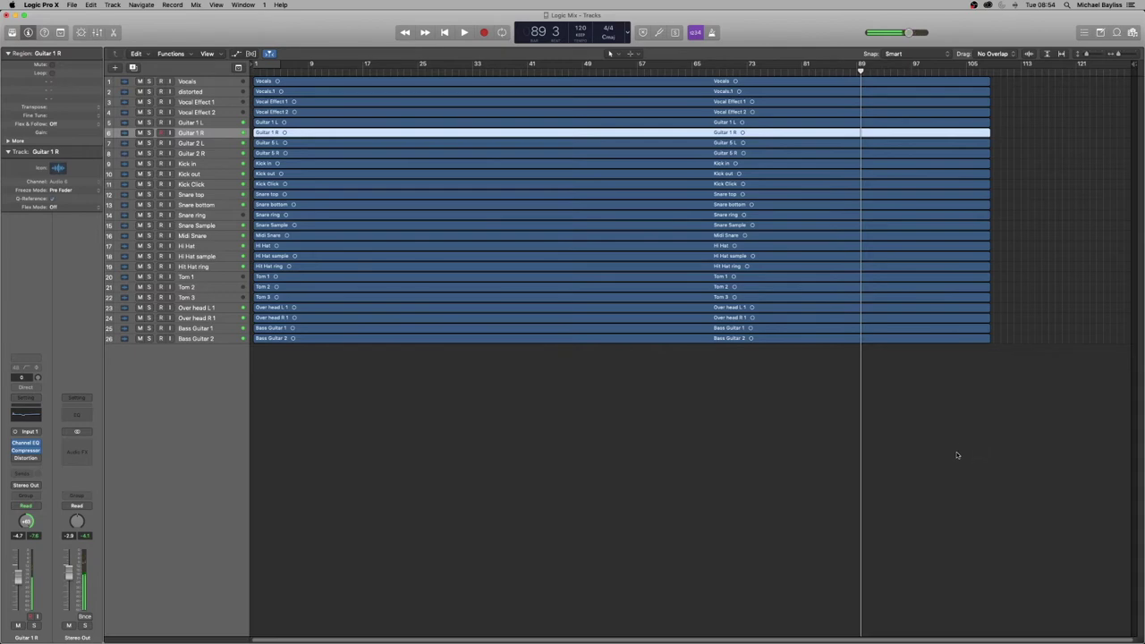
key("x")
key("super+Down")
key("super+Down")
key("super+Down")
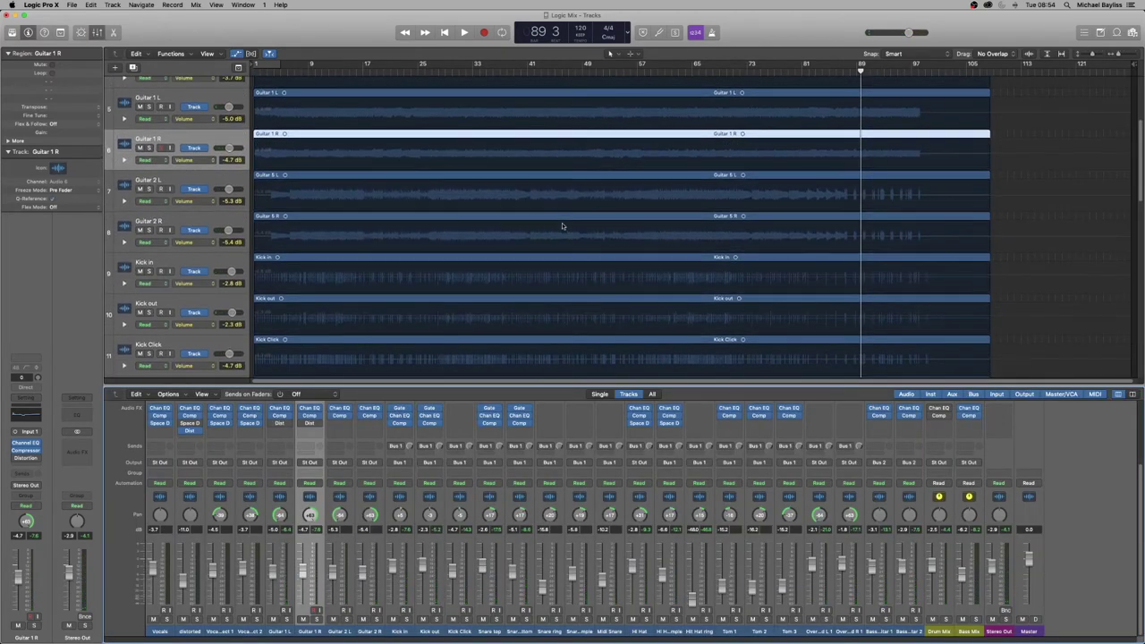
scroll(561, 225, "down", 2)
scroll(562, 224, "down", 8)
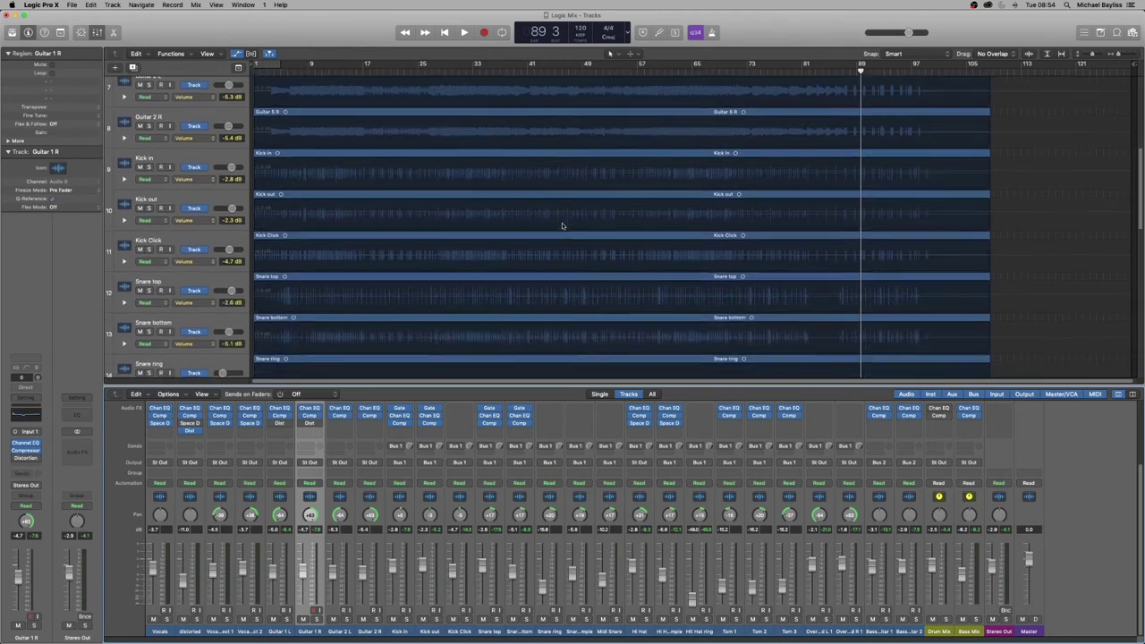
double_click(808, 73)
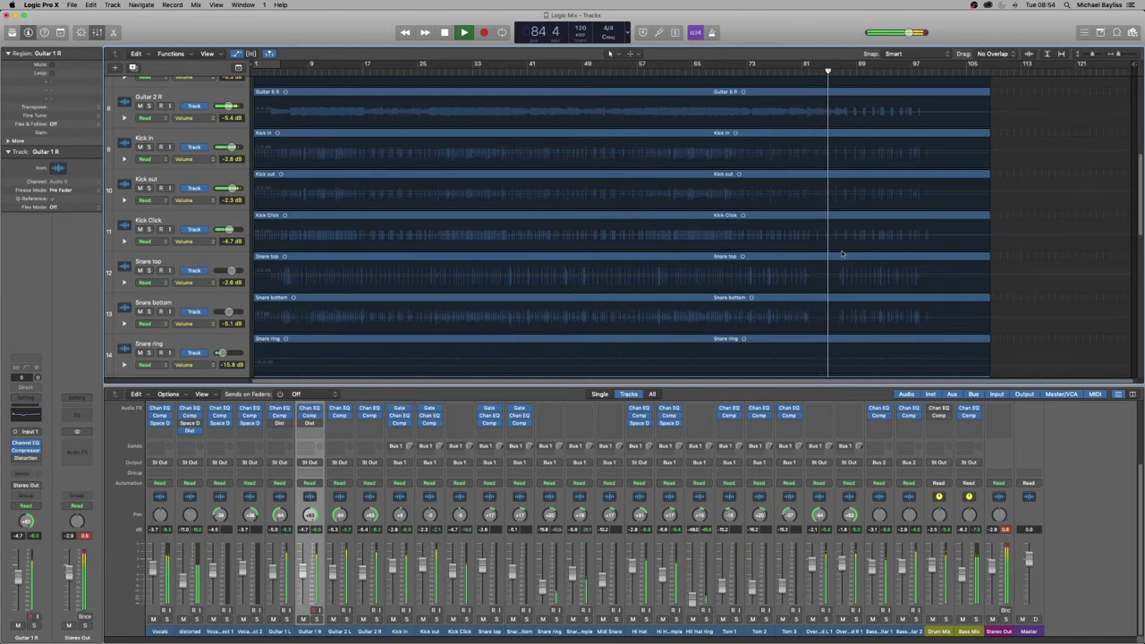
scroll(841, 268, "down", 1)
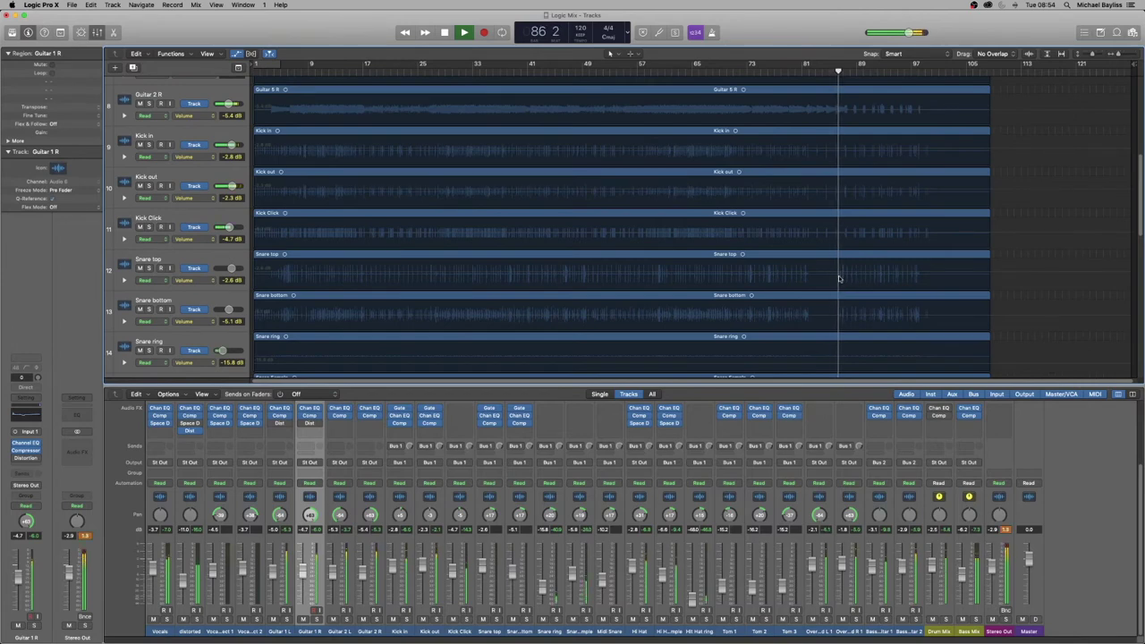
key("super+Right")
key("super+Right")
key("super+Right")
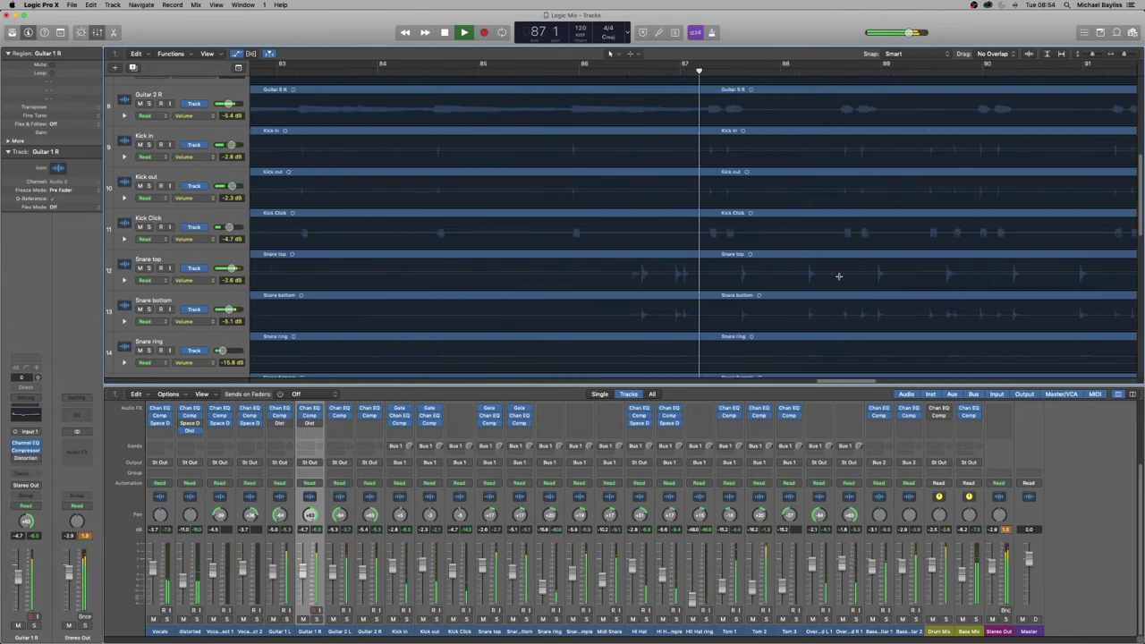
key("super+Right")
key("space")
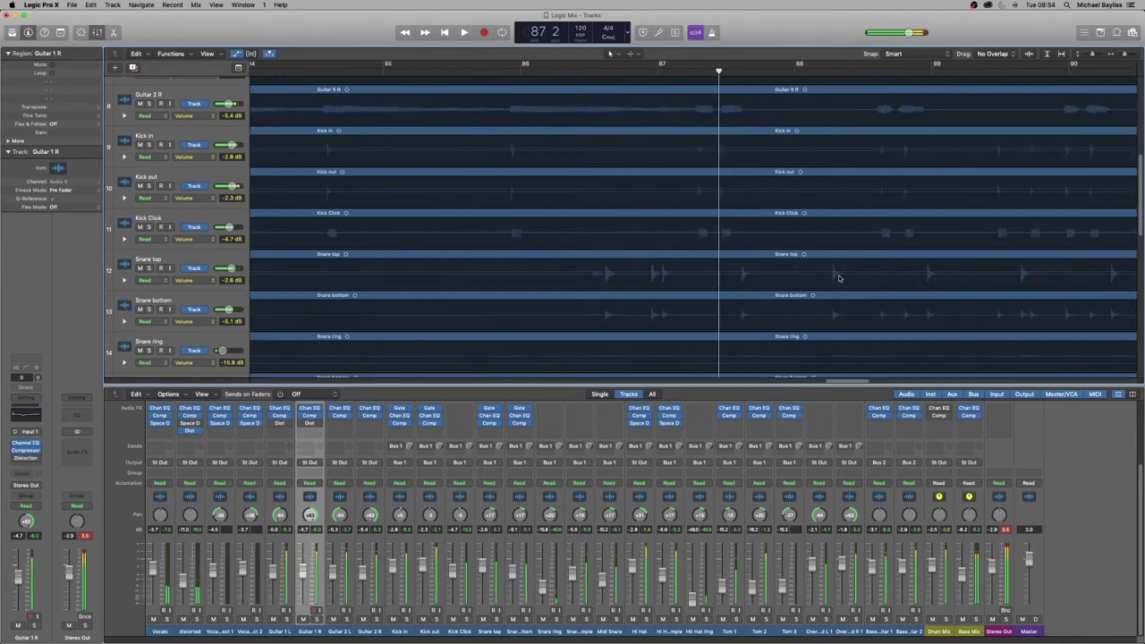
Add Snare top volume automation rising to -0.1 dB, then dropping to -2.3 dB at bar 87.
left_click(571, 275)
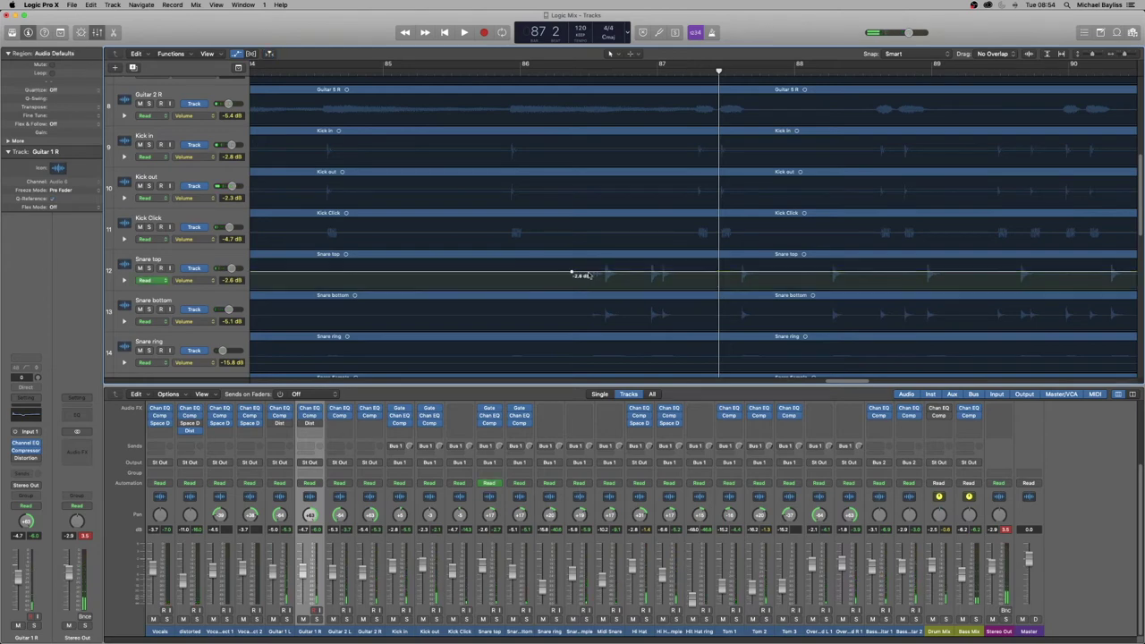
left_click_drag(587, 274, 590, 266)
left_click_drag(682, 271, 701, 274)
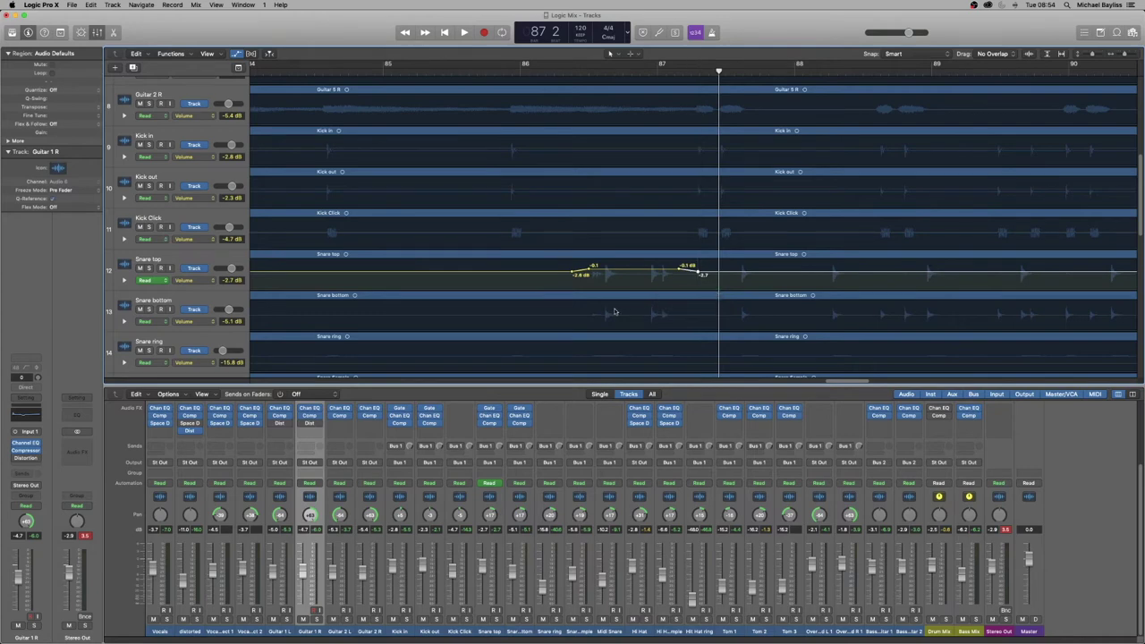
Add Snare bottom volume automation from about -1.5 dB down to -3 dB, then play from bar 86.
left_click(576, 318)
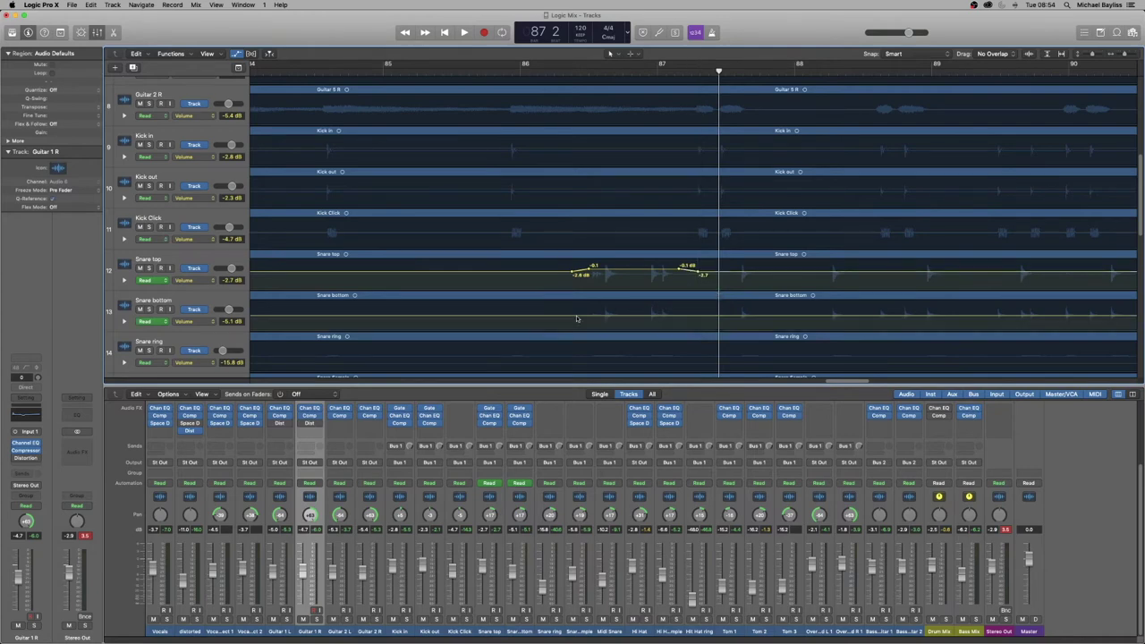
left_click_drag(584, 318, 583, 310)
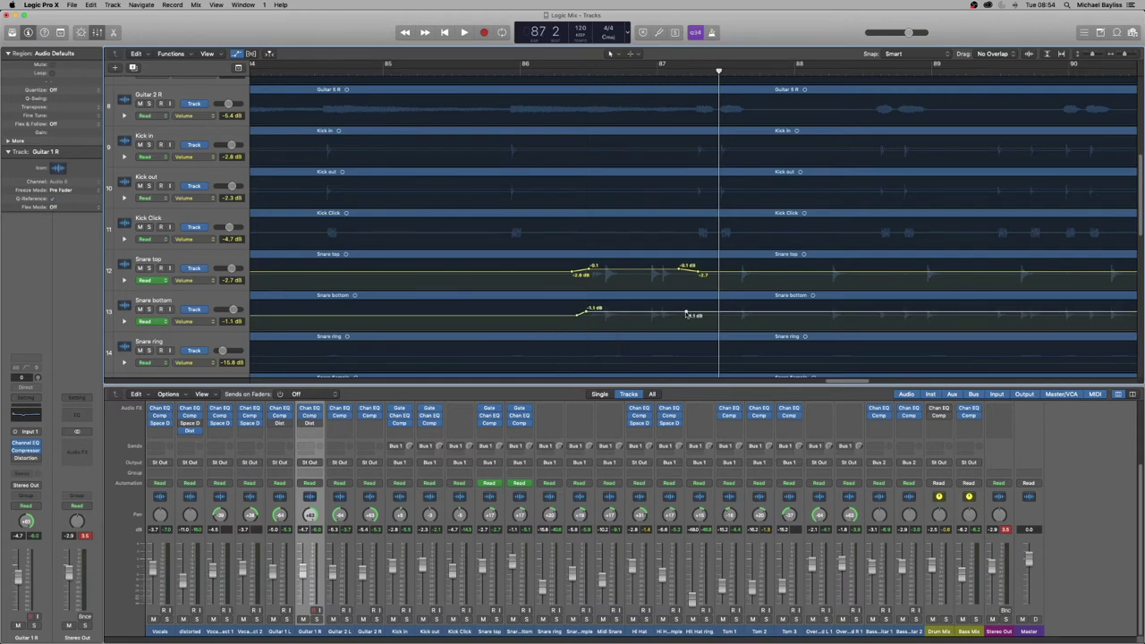
left_click(694, 313)
left_click_drag(695, 315, 697, 317)
left_click(556, 71)
key("space")
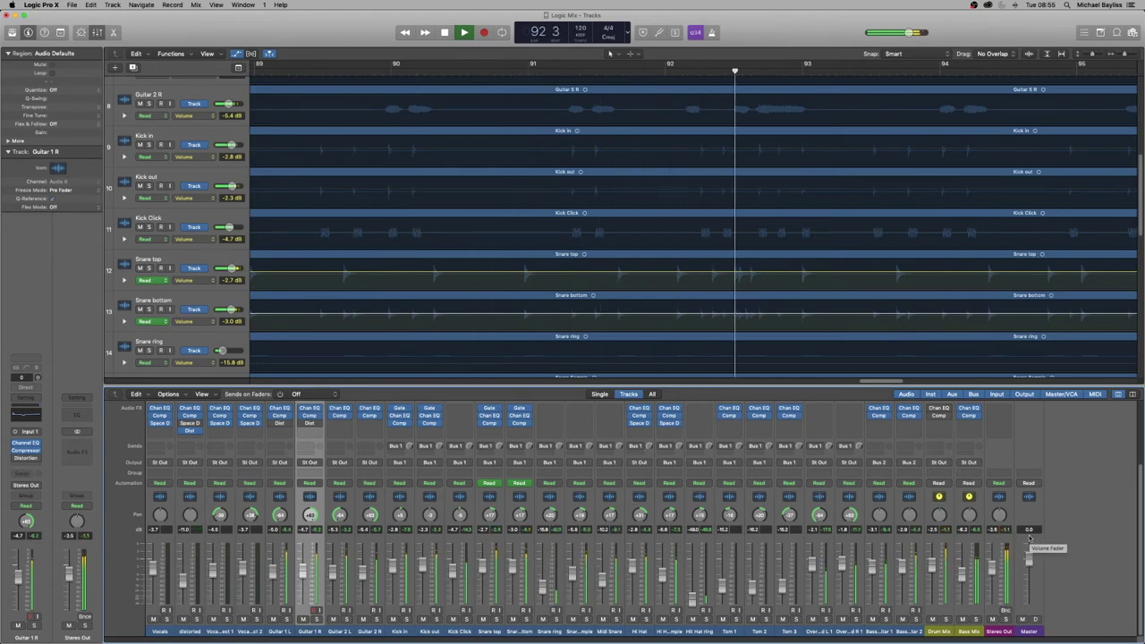
key("super+Up")
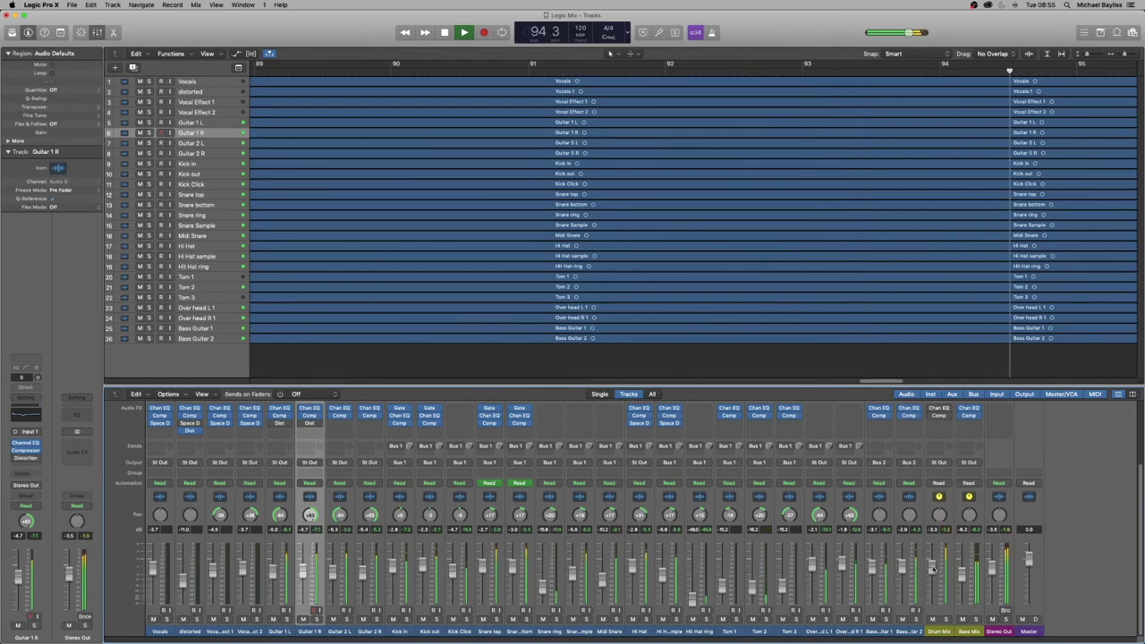
key("super+Left")
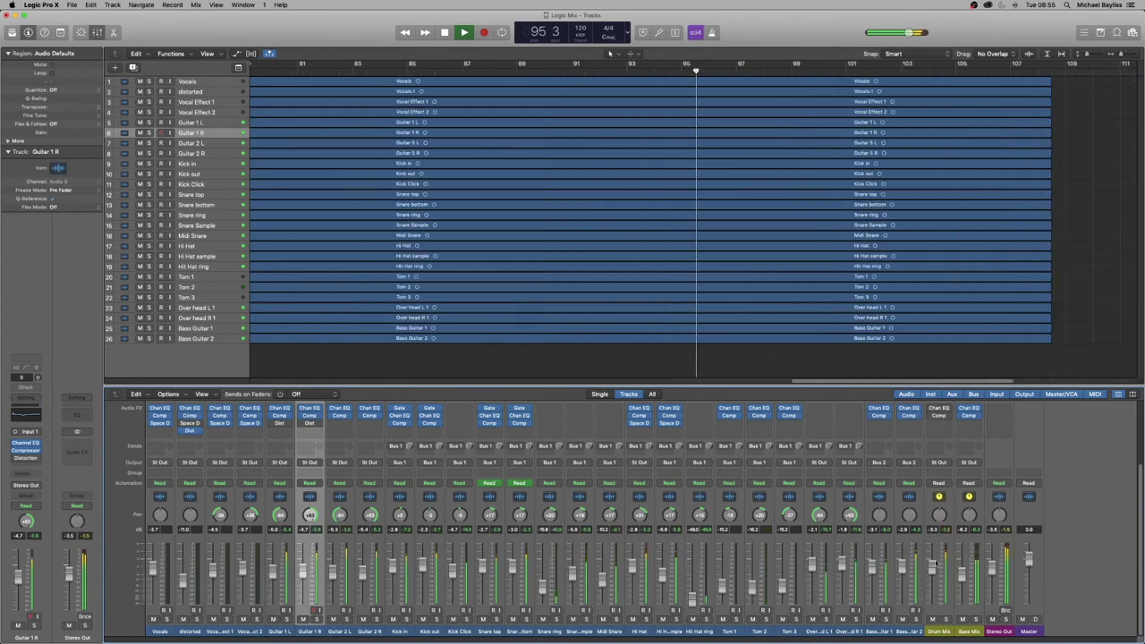
key("super+Left")
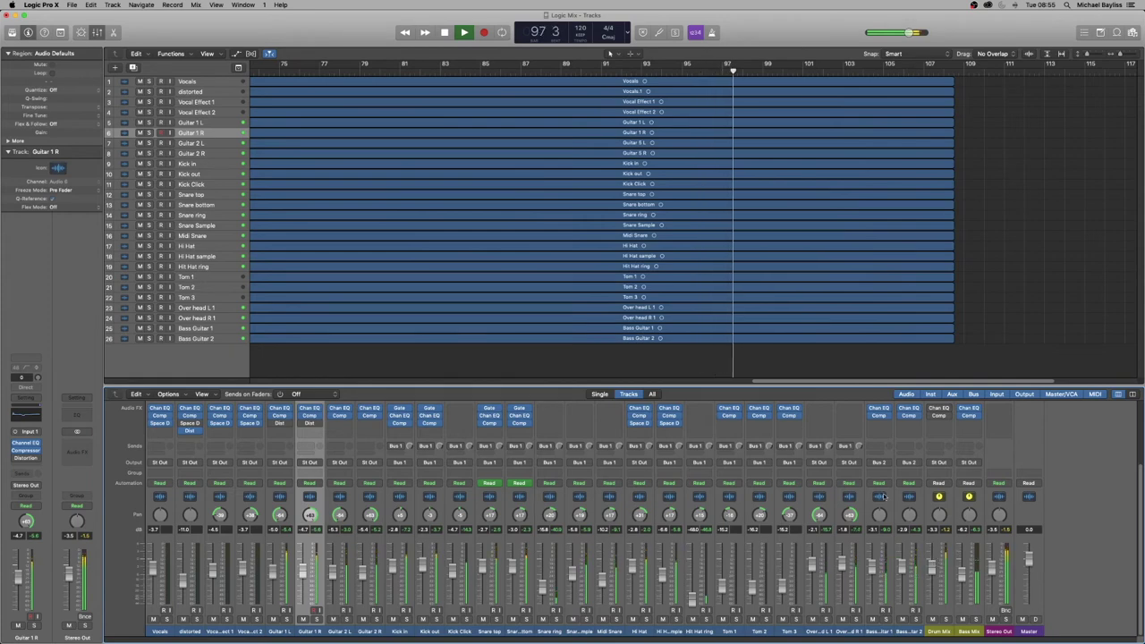
key("super+Down")
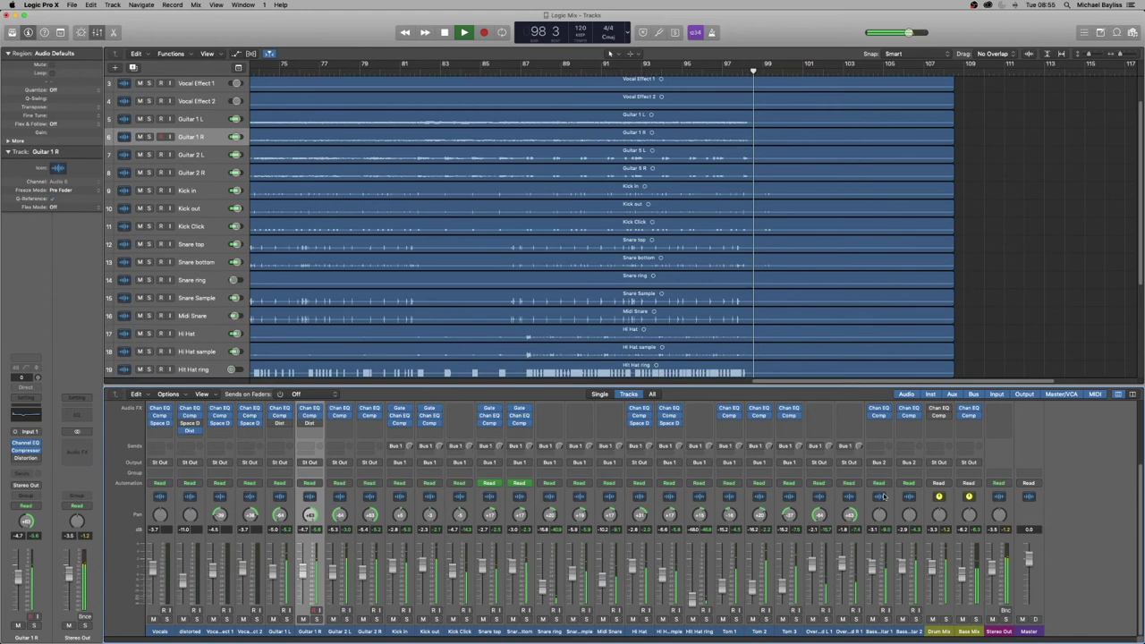
key("super+Right")
key("super+Right")
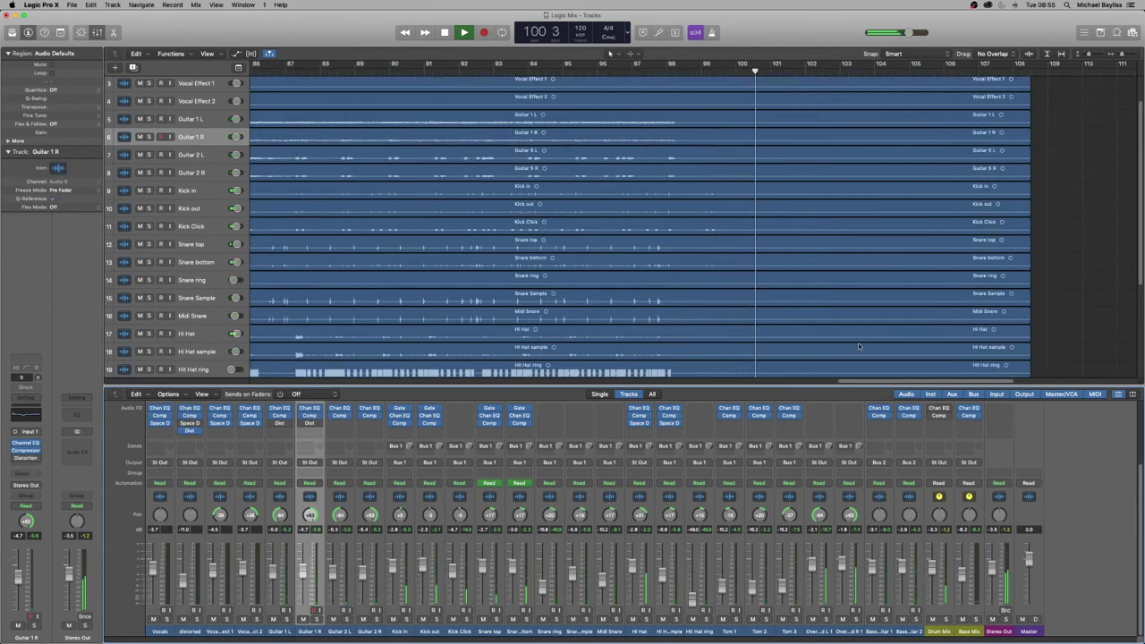
key("super+Left")
key("super+Left")
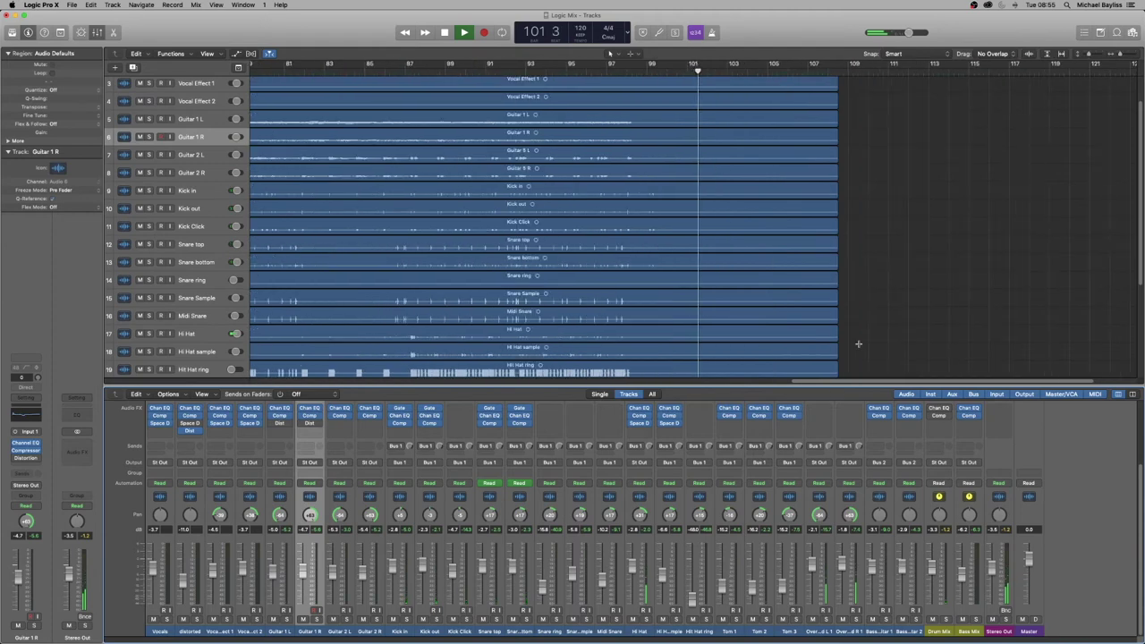
key("space")
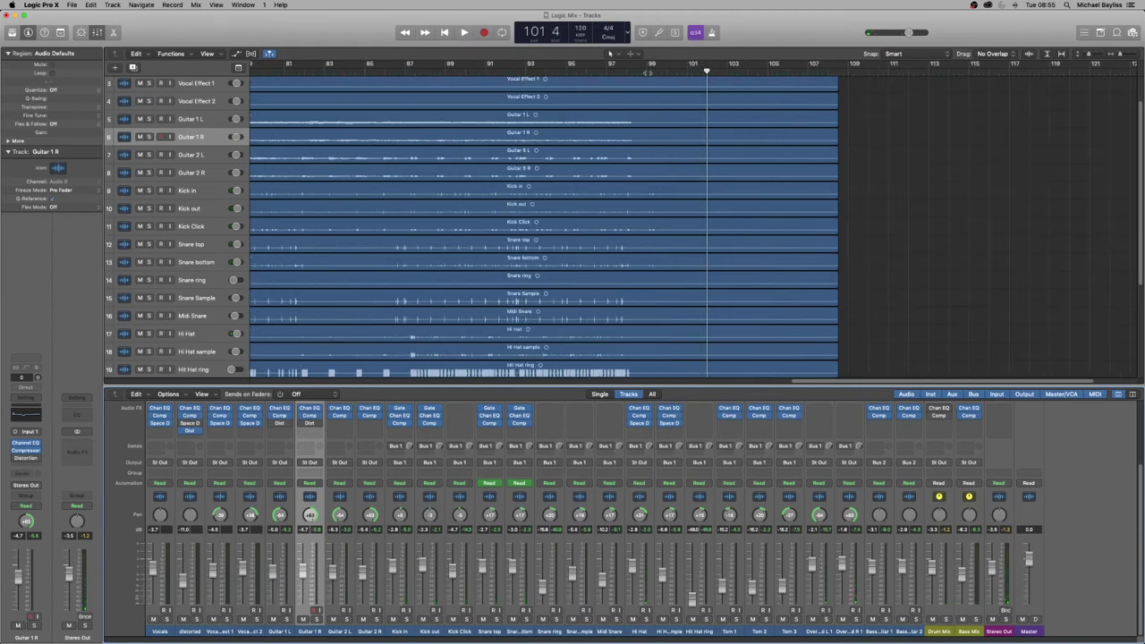
scroll(851, 289, "down", 5)
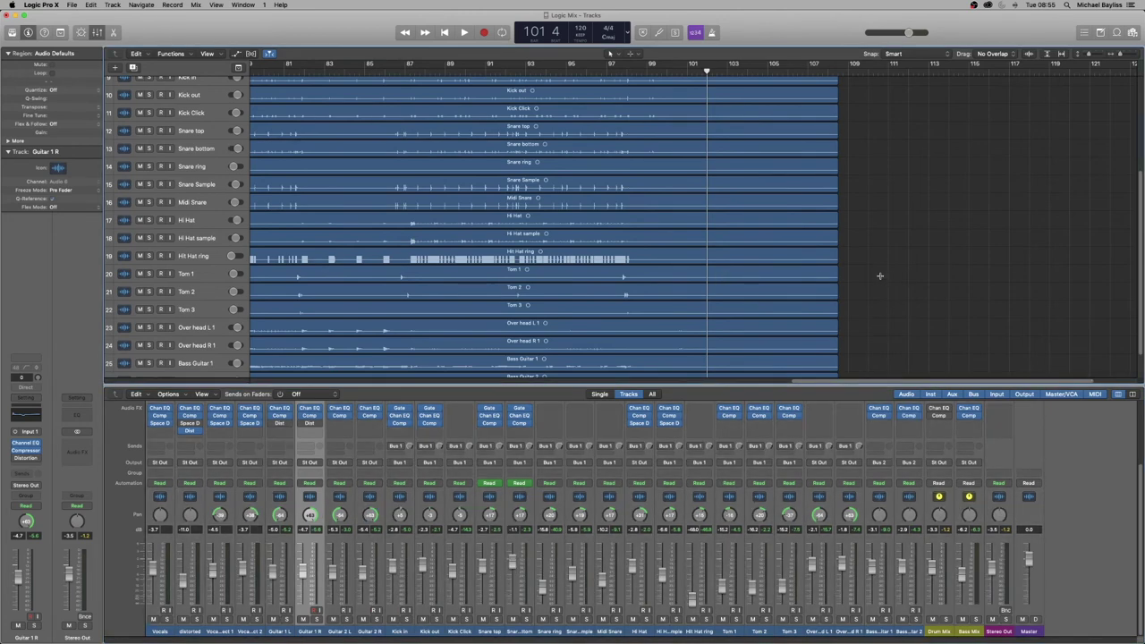
Split all regions with the Scissors Tool at bar 98.5 and delete everything after it.
key("super+a")
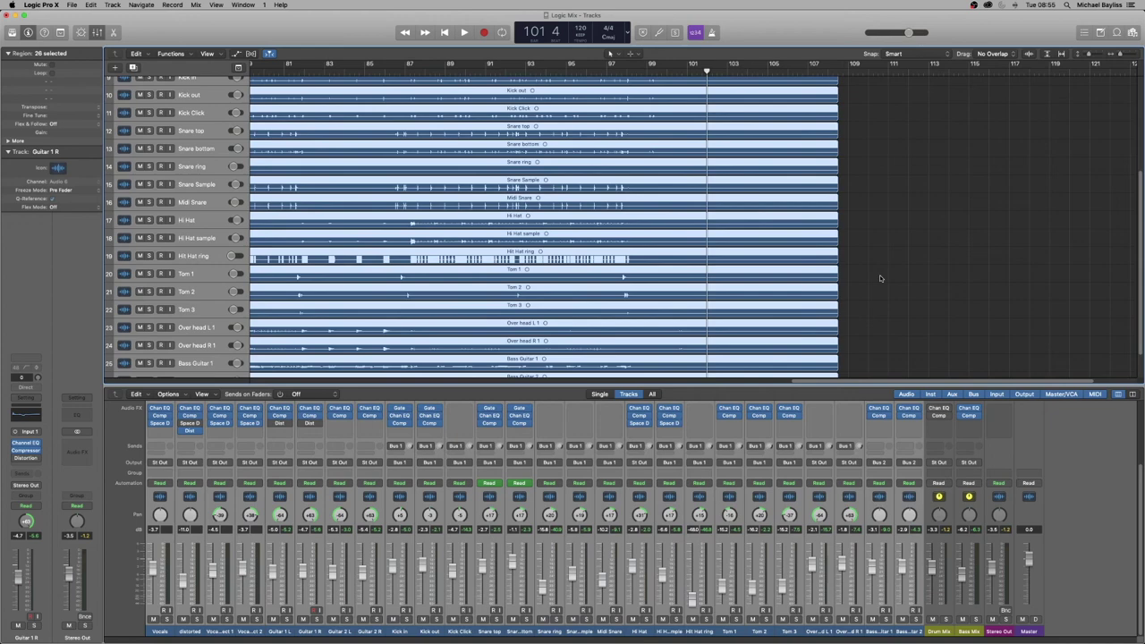
key("x")
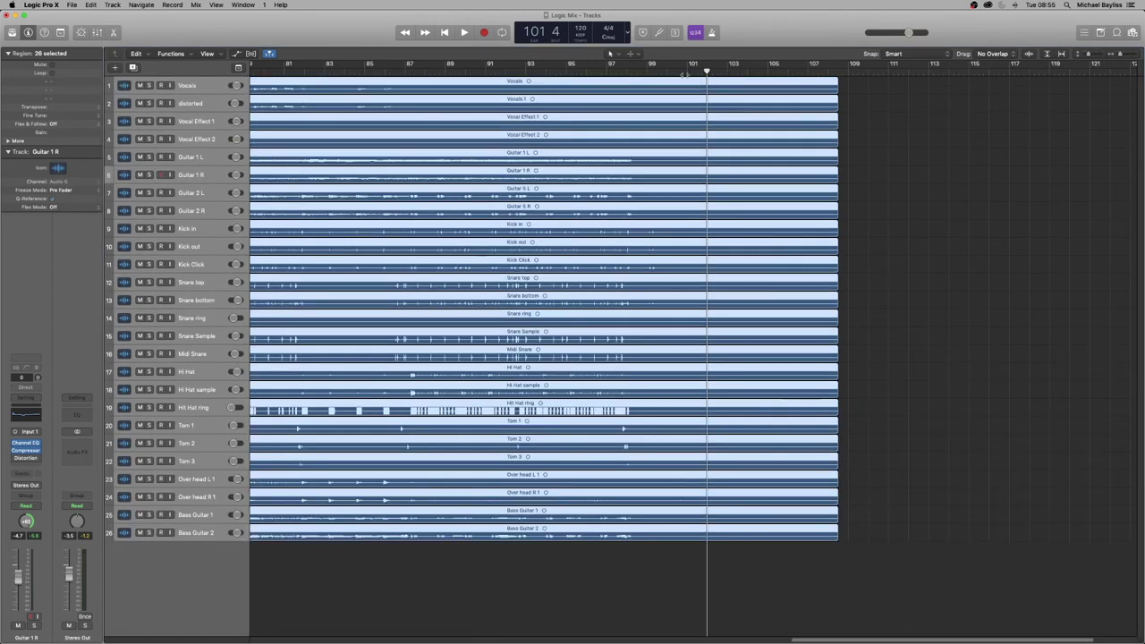
key("super+Right")
key("super+Right")
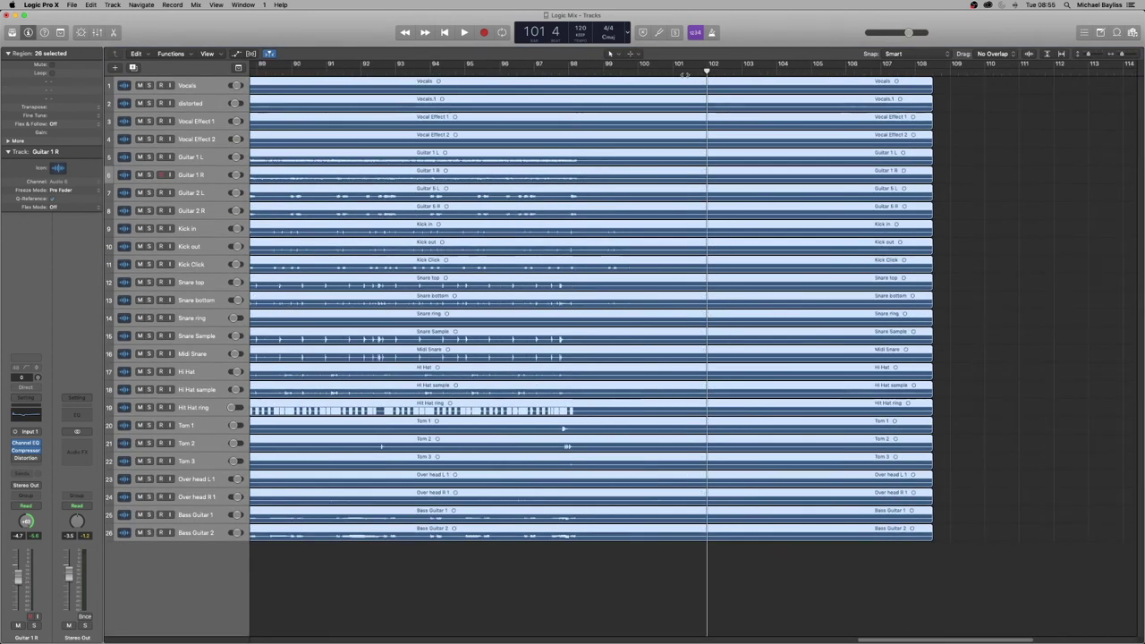
left_click(630, 54)
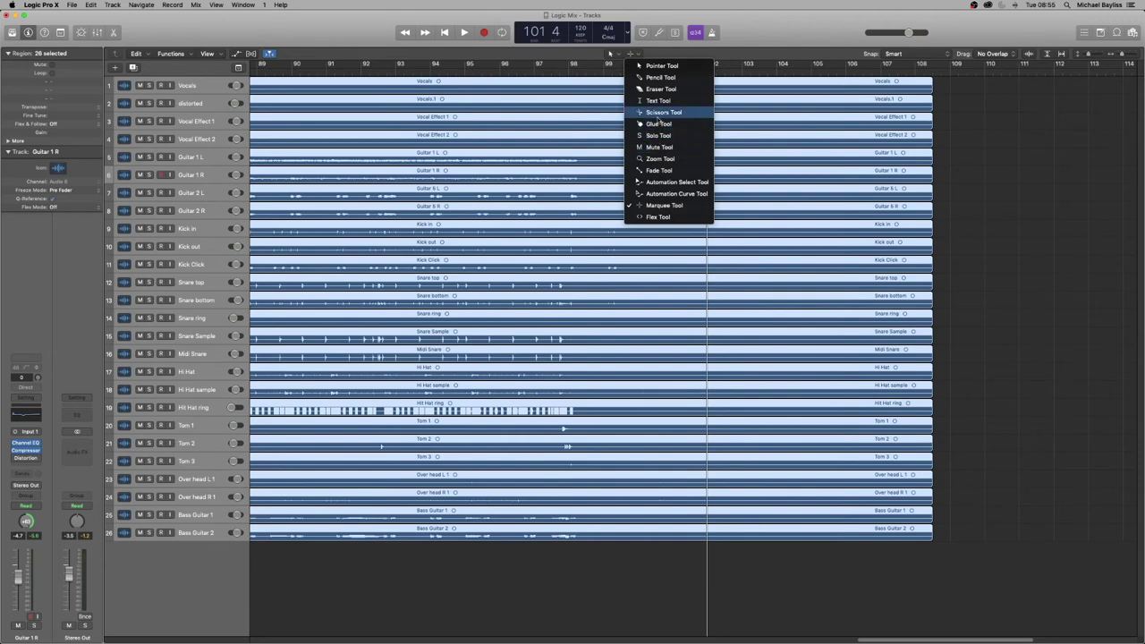
left_click(616, 171)
left_click(592, 195)
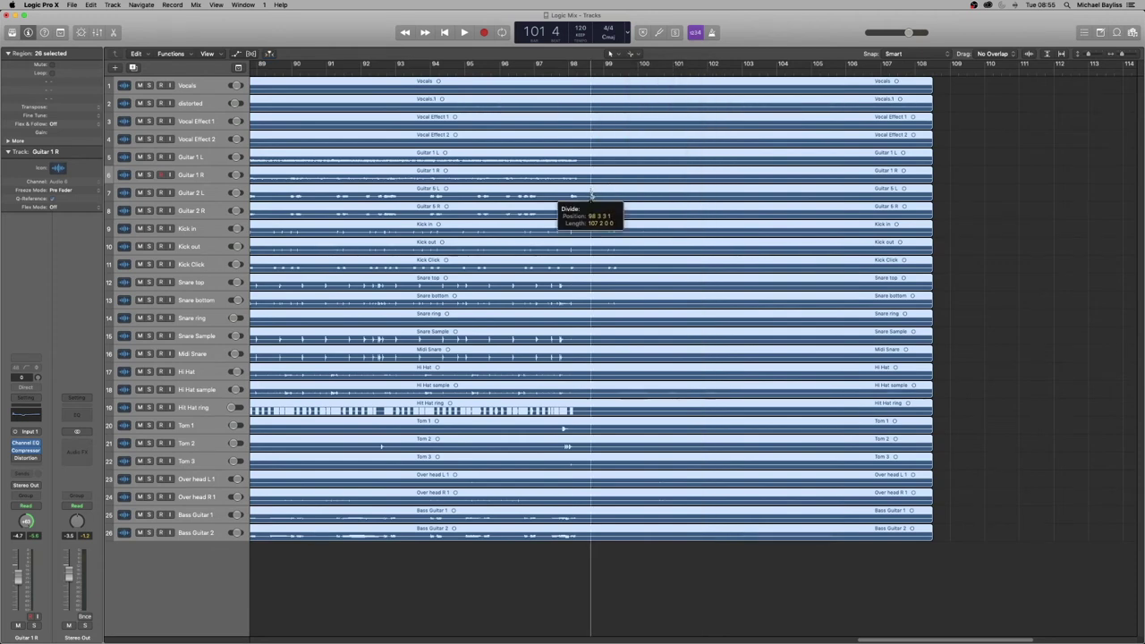
key("Delete")
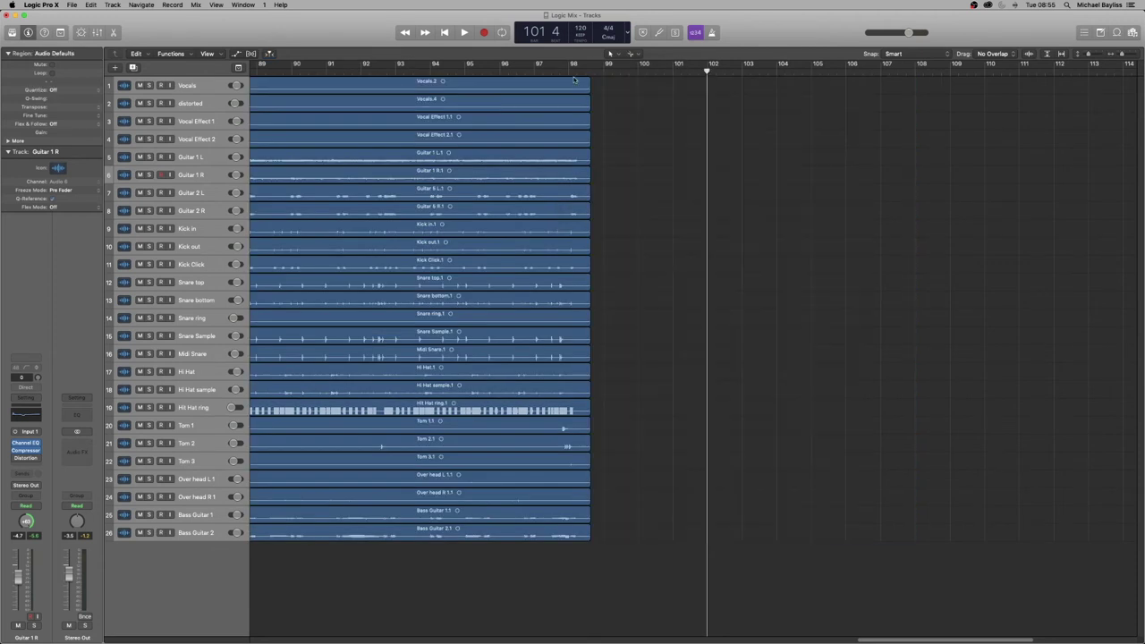
Play back the new ending from about bar 97.7, then zoom out to the whole song.
left_click(567, 72)
key("space")
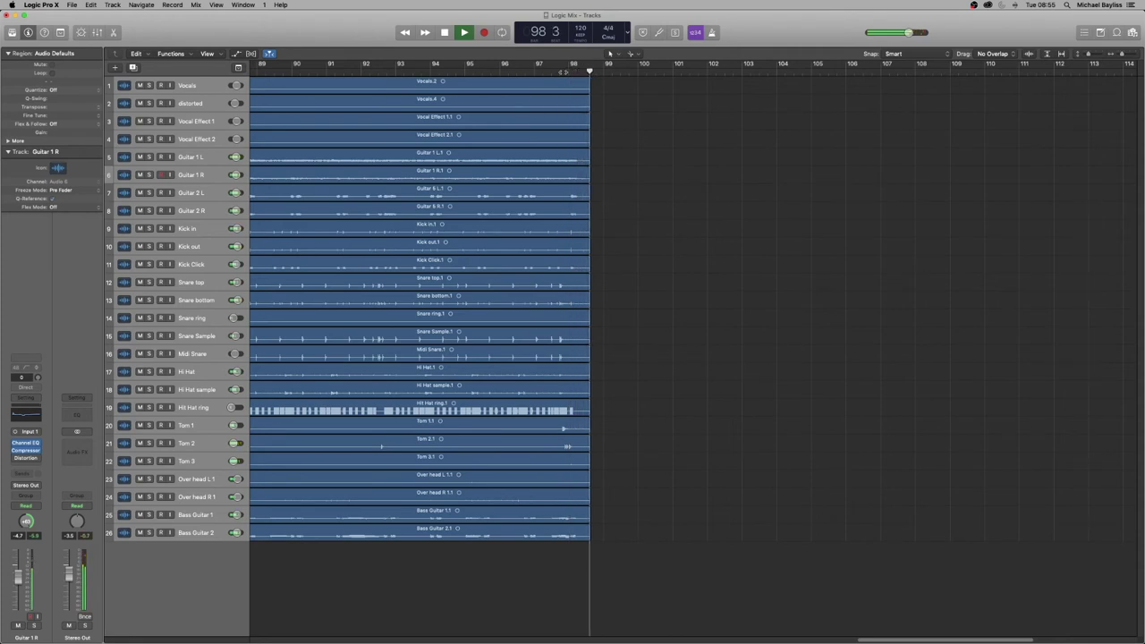
left_click(561, 71)
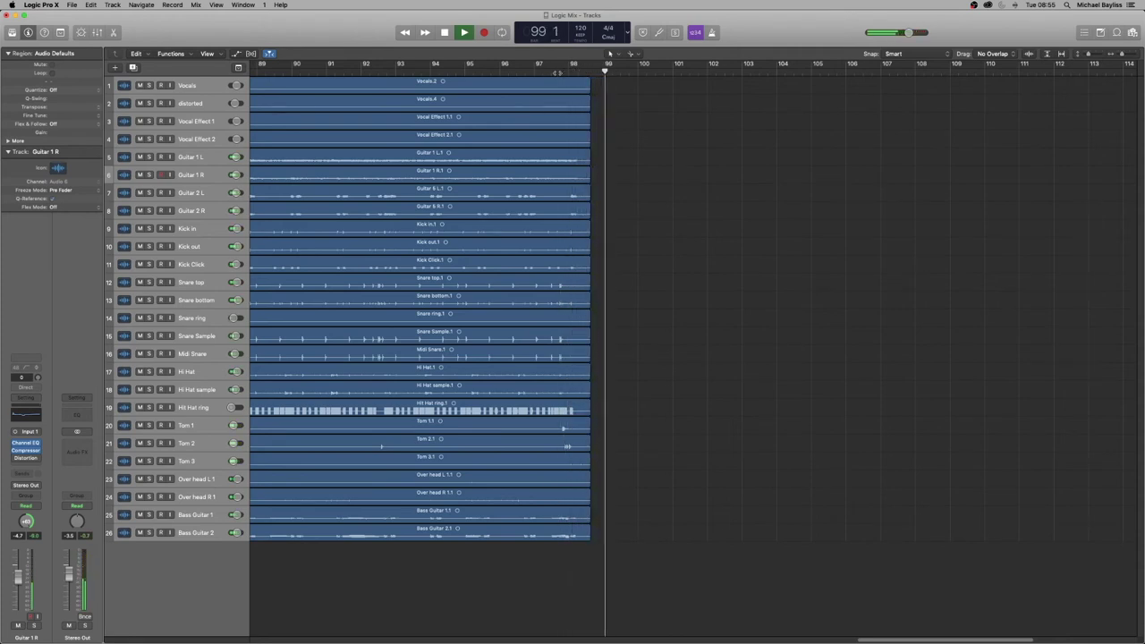
key("space")
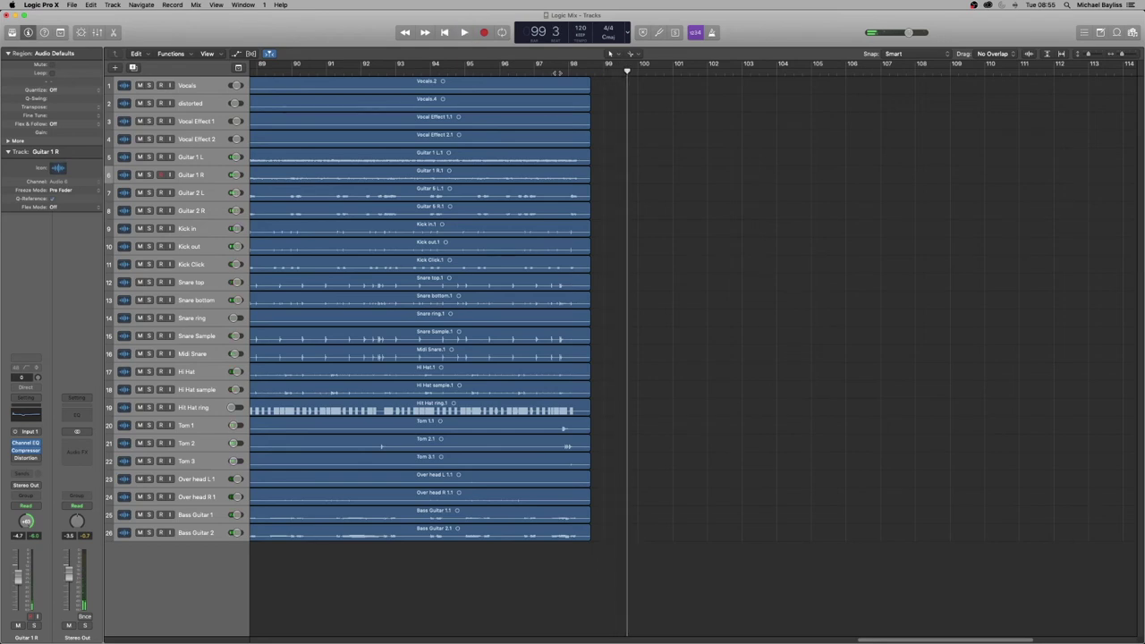
key("z")
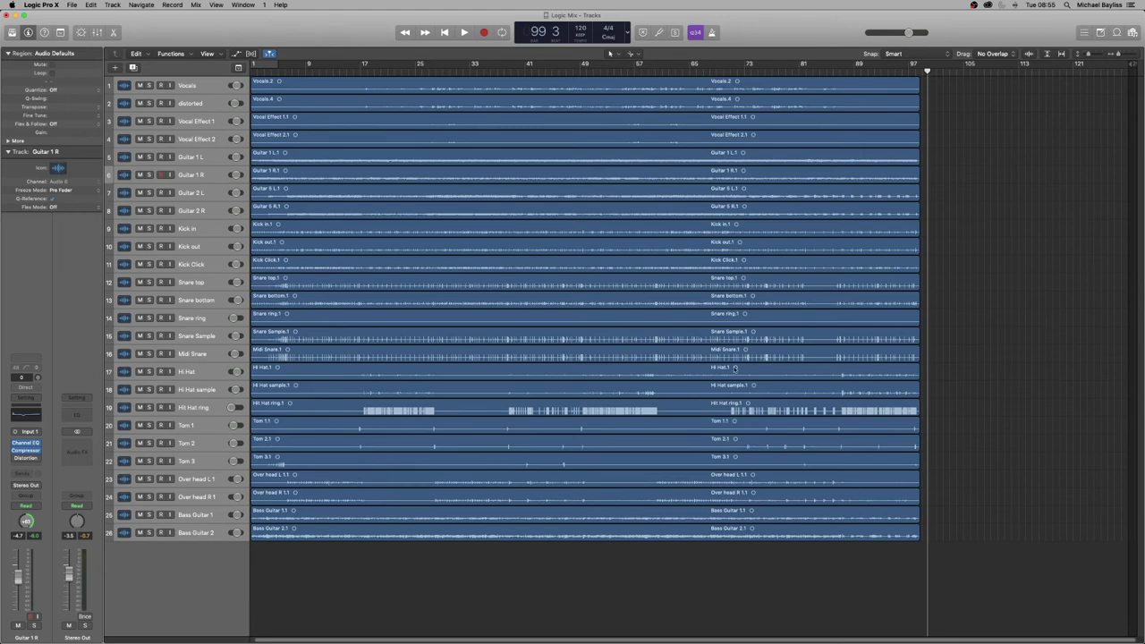
Play from the start with the mixer shown, dropping distorted to -13.4 dB and both vocal effects about 1.2 dB.
key("x")
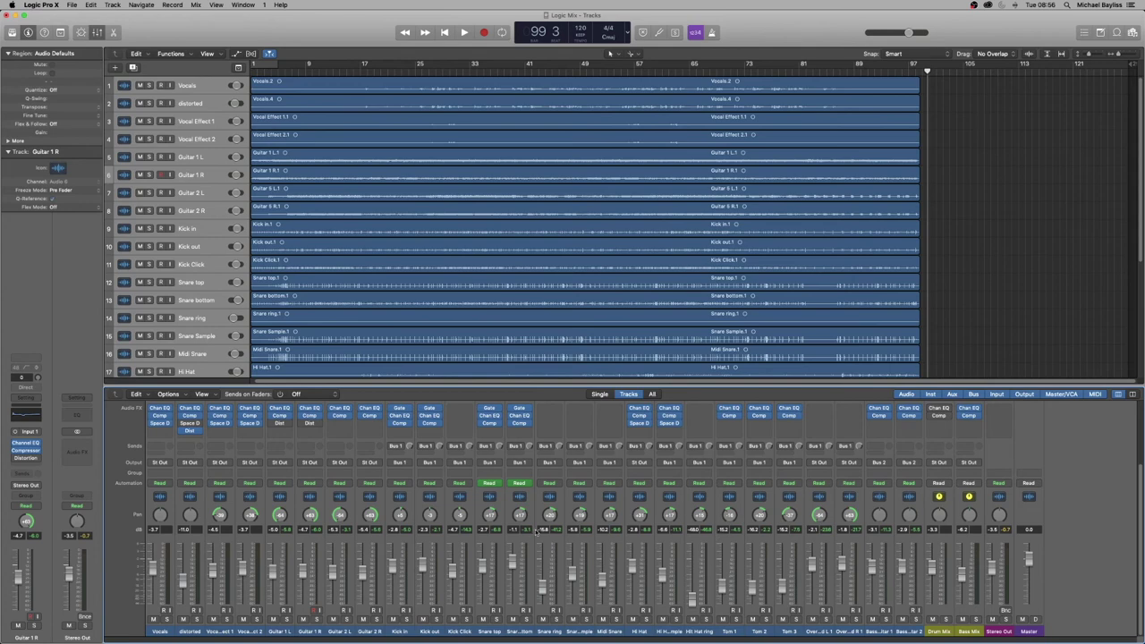
key("Return")
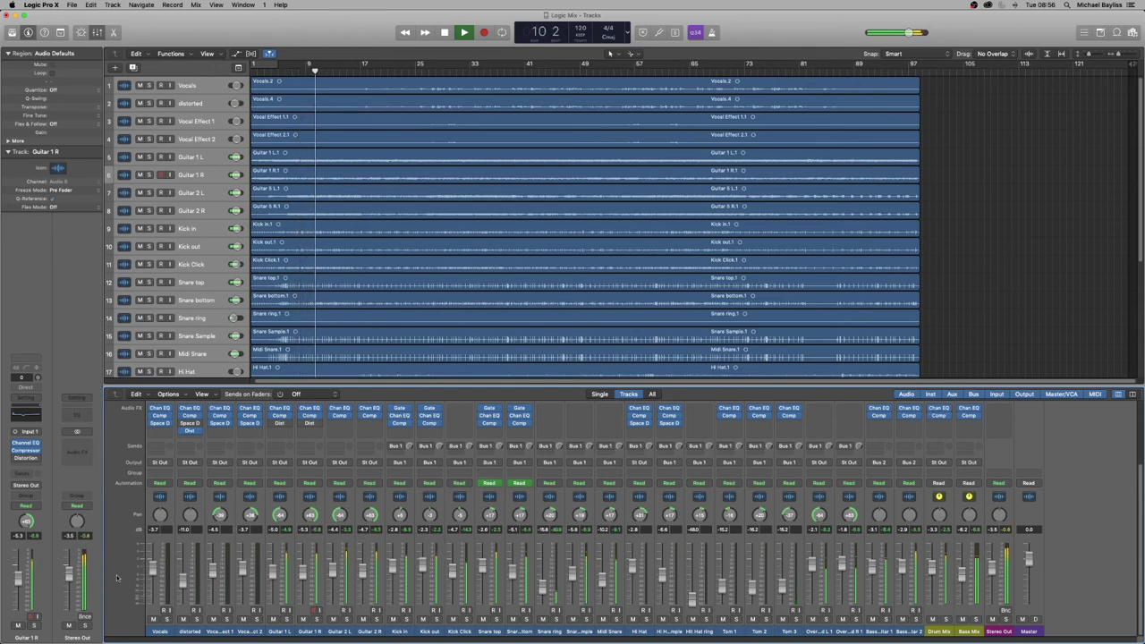
left_click_drag(180, 581, 183, 588)
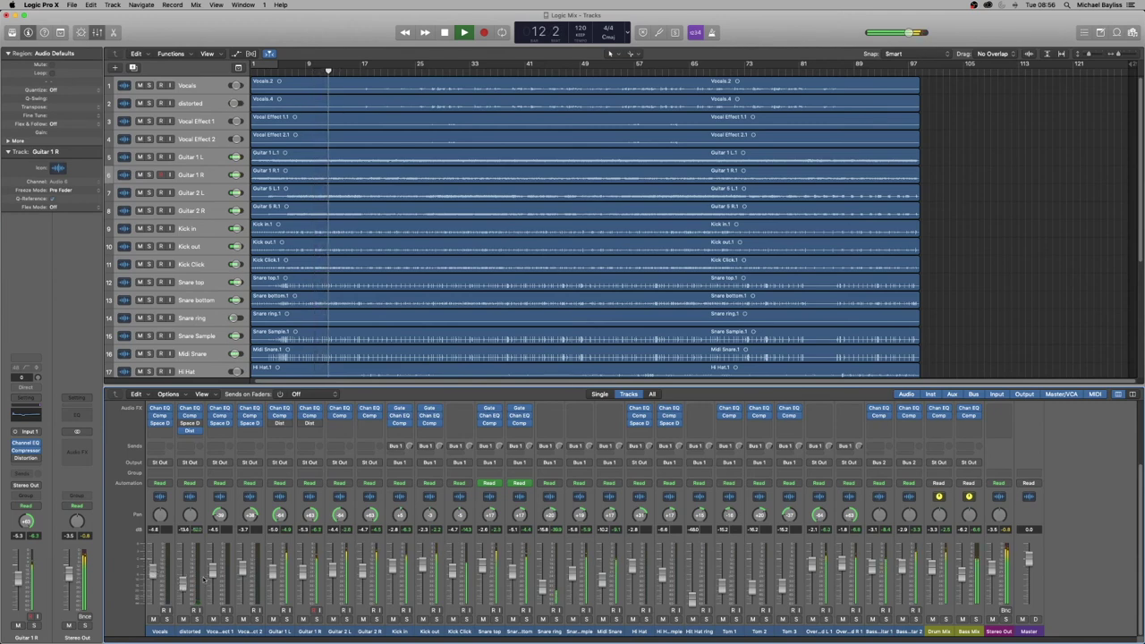
left_click_drag(211, 572, 241, 573)
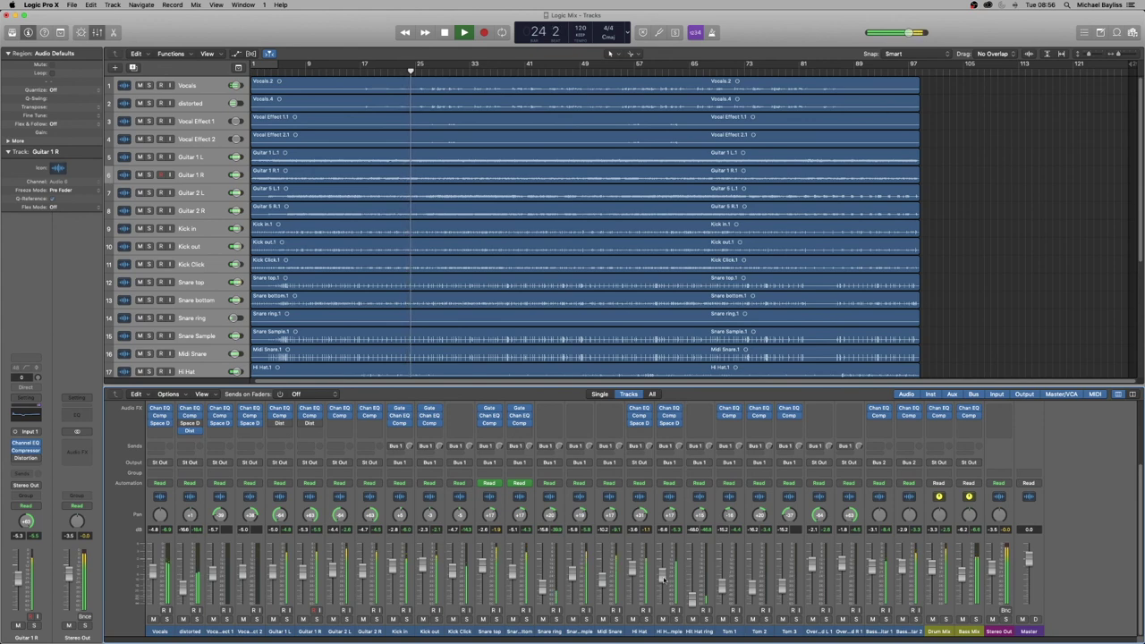
left_click(849, 630)
left_click(821, 632)
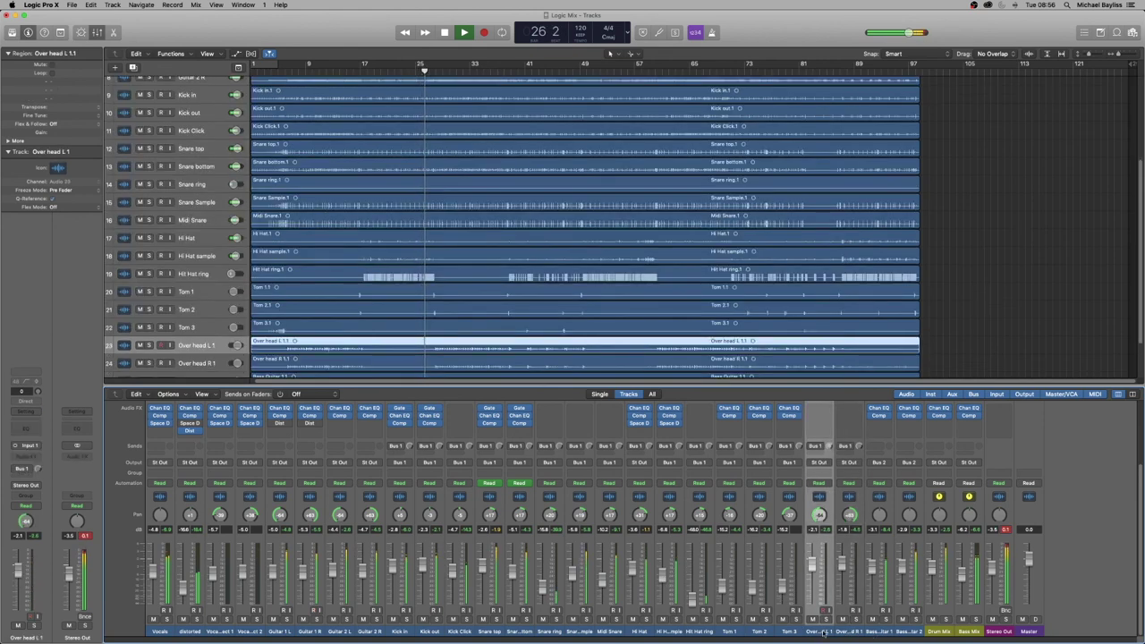